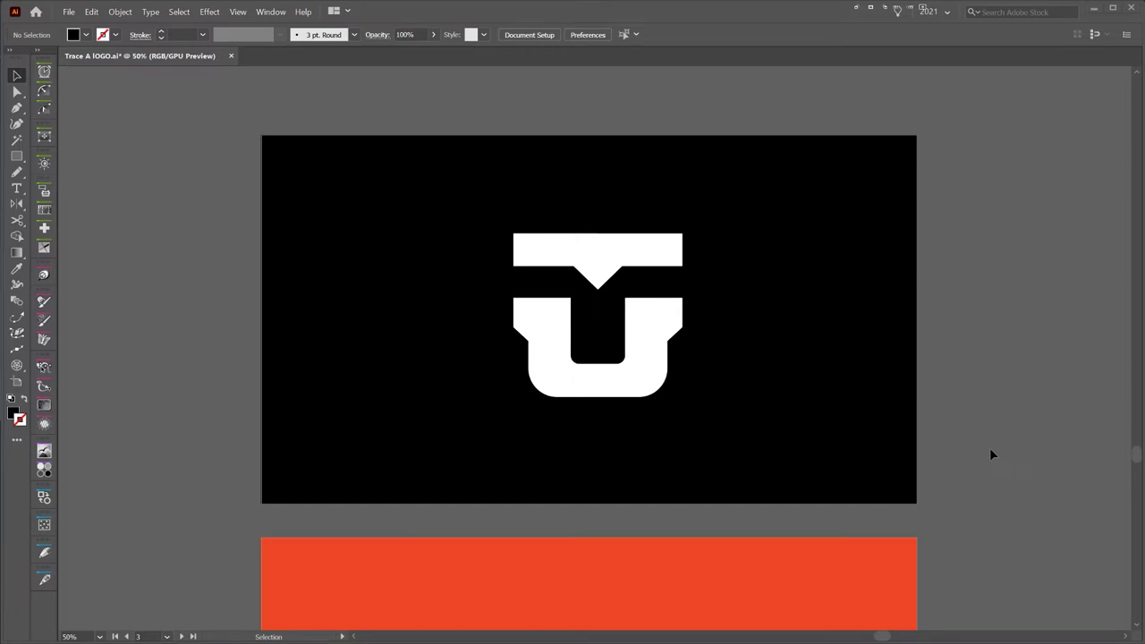
- Look over the finished logo versions on the black, orange and blue artboards and the reference artboard beside them
scroll(1001, 268, down, 2)
drag(978, 342, 835, 173)
drag(981, 312, 940, 244)
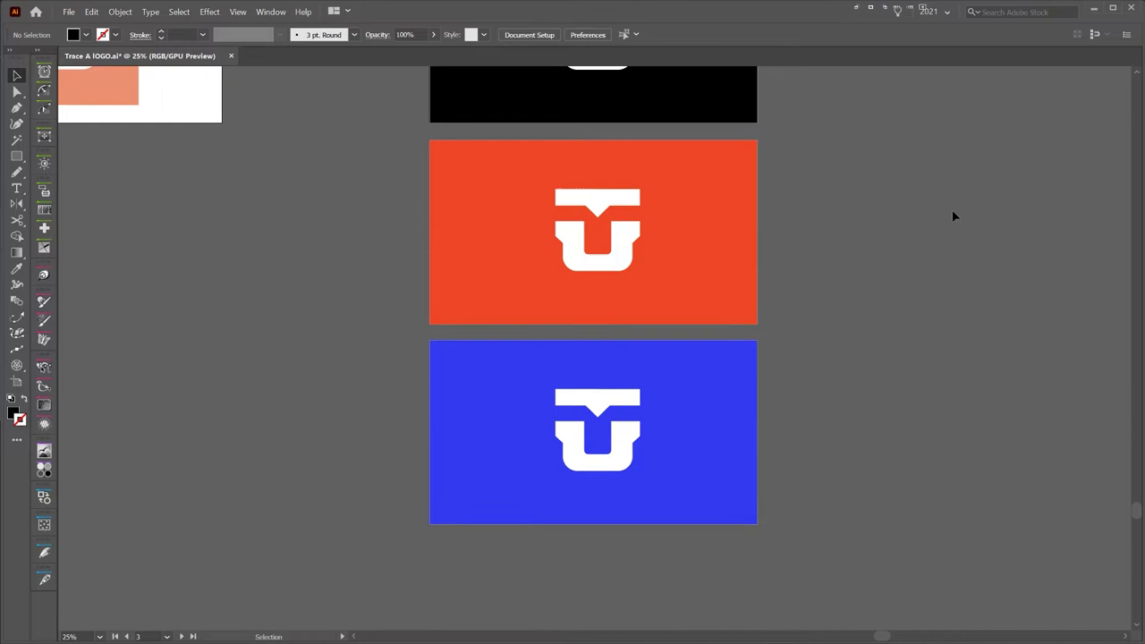
drag(951, 182, 980, 281)
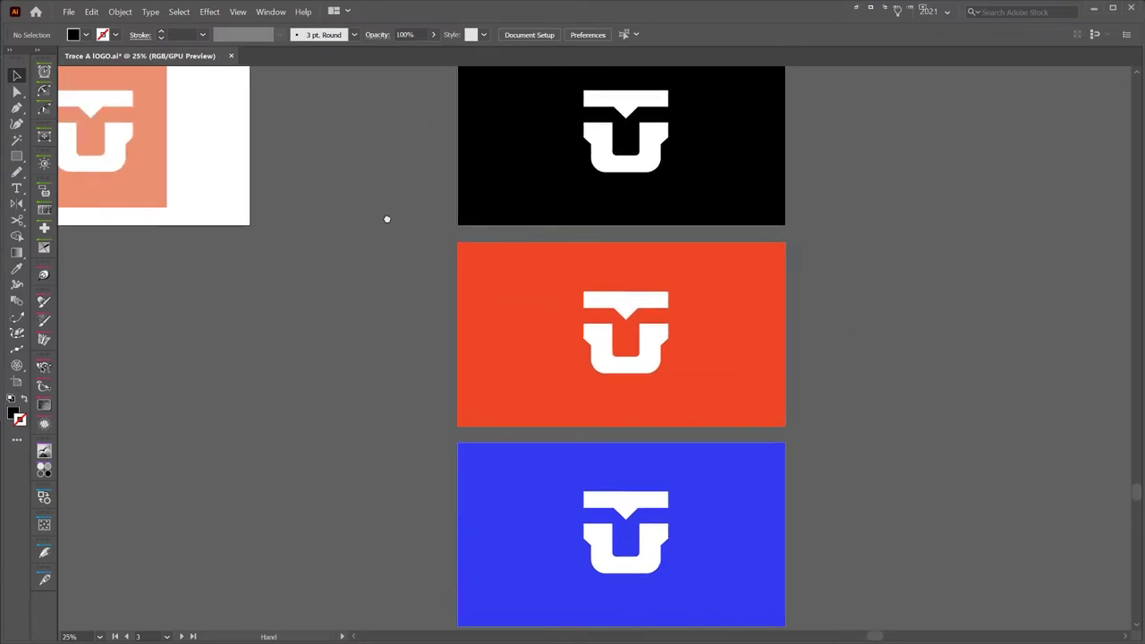
drag(386, 219, 774, 360)
- Switch to Pinterest, browse the logos similar to the Logoseum pin and view the Union Binding Co. pin before returning
key(alt+Tab)
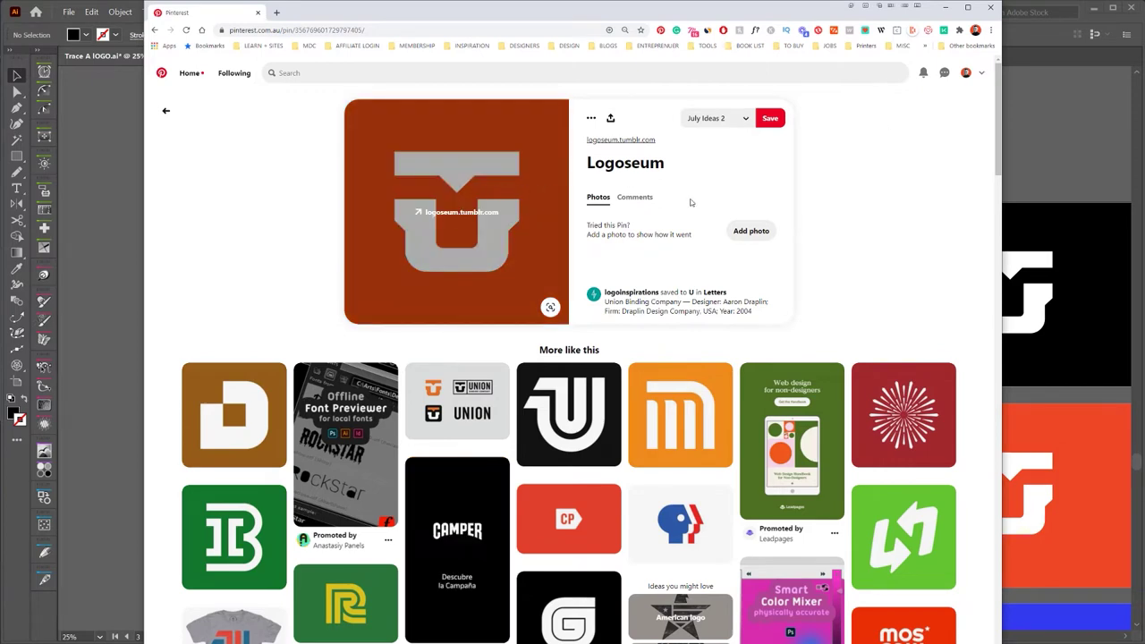
scroll(895, 161, down, 3)
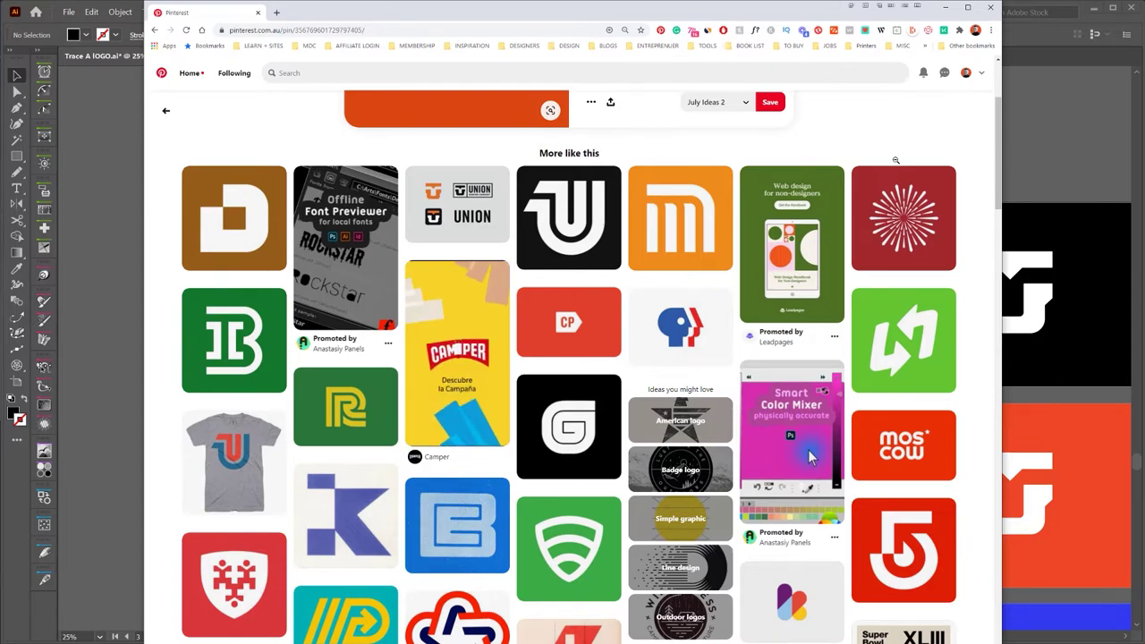
scroll(896, 160, down, 5)
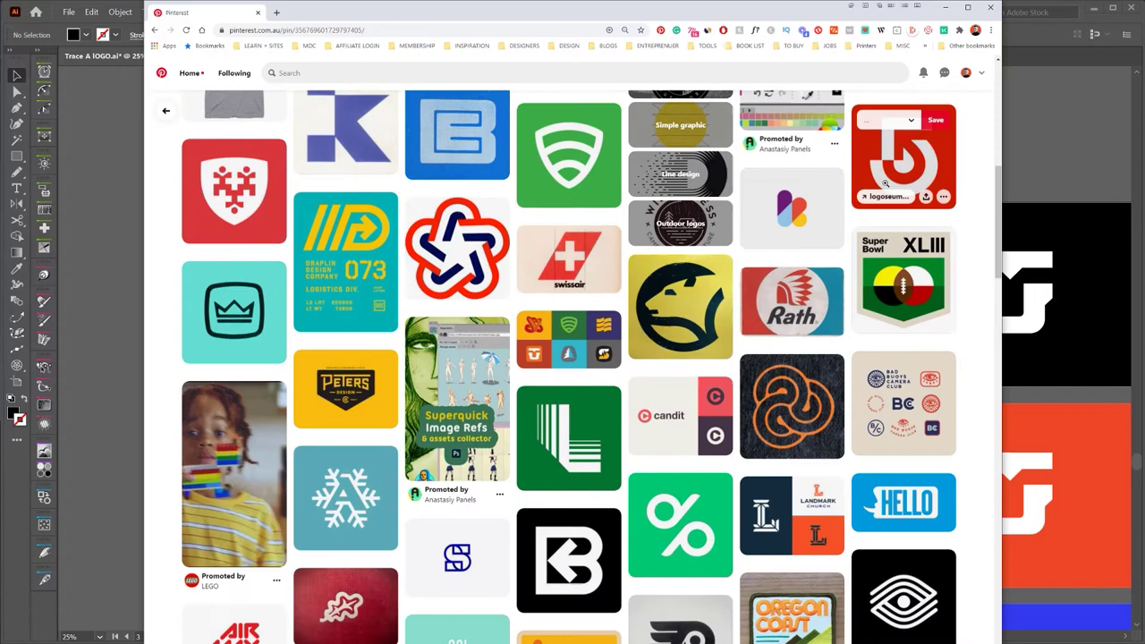
scroll(885, 184, down, 3)
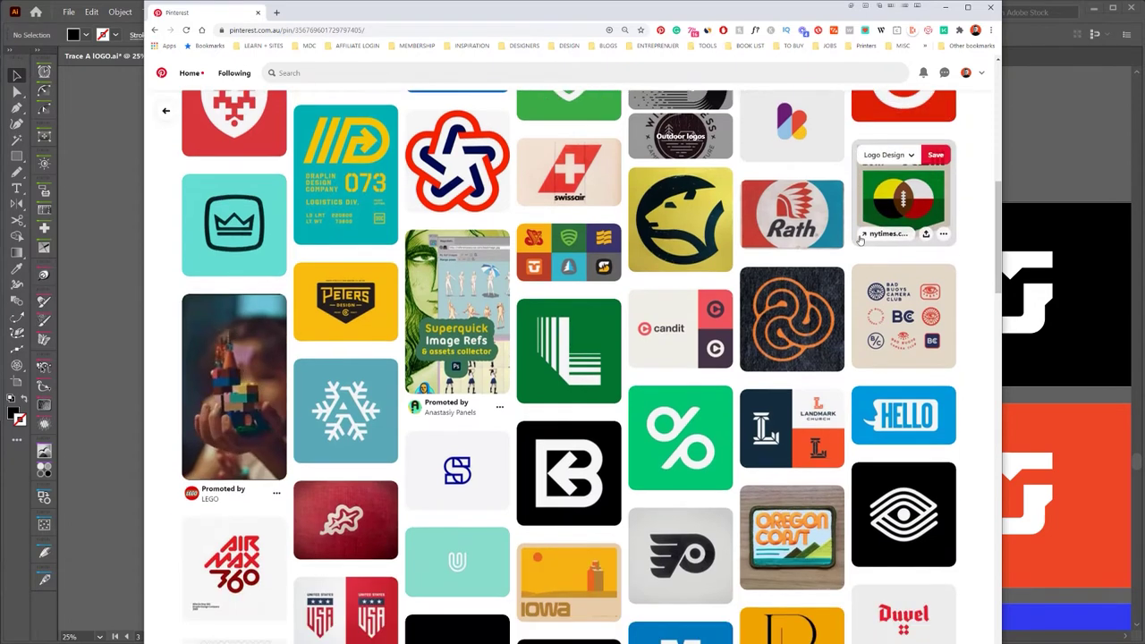
scroll(859, 235, down, 4)
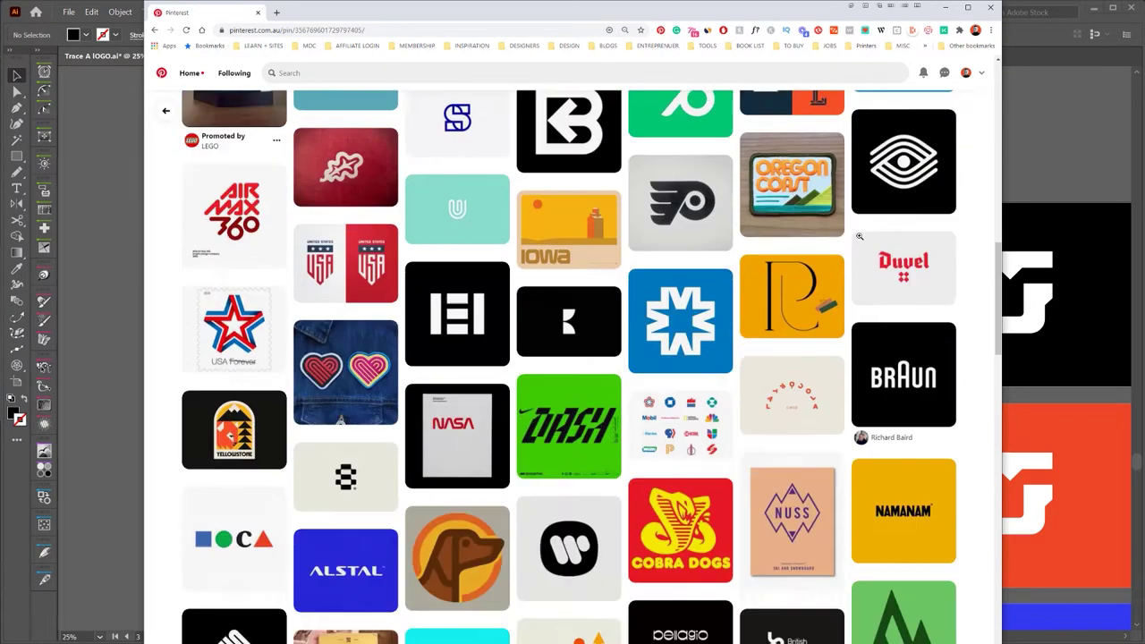
scroll(858, 236, down, 6)
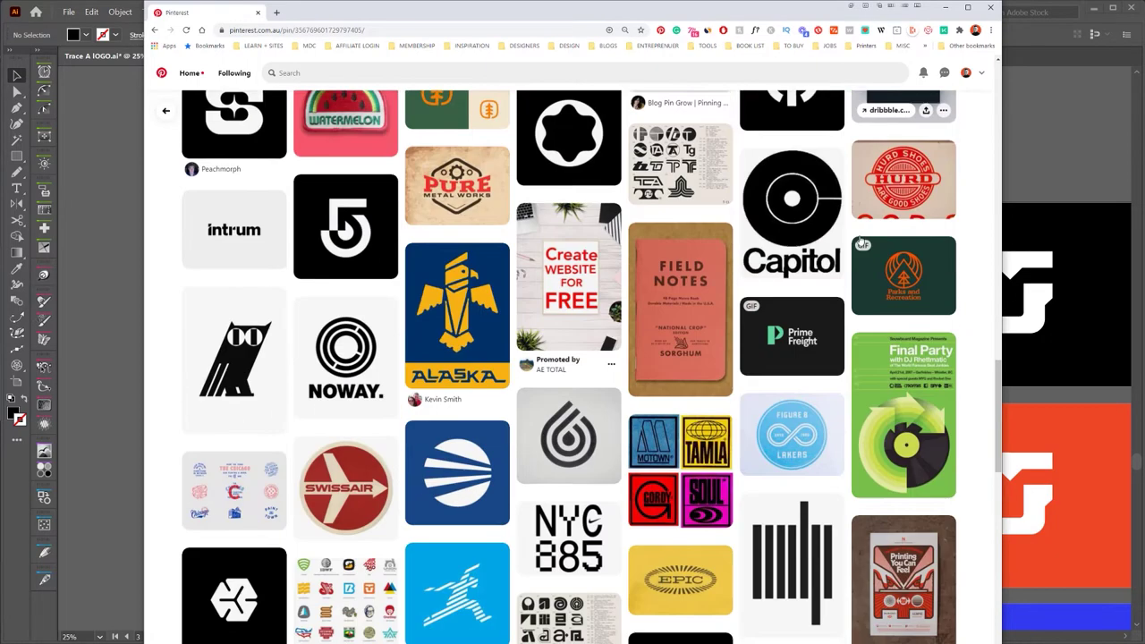
scroll(858, 235, down, 2)
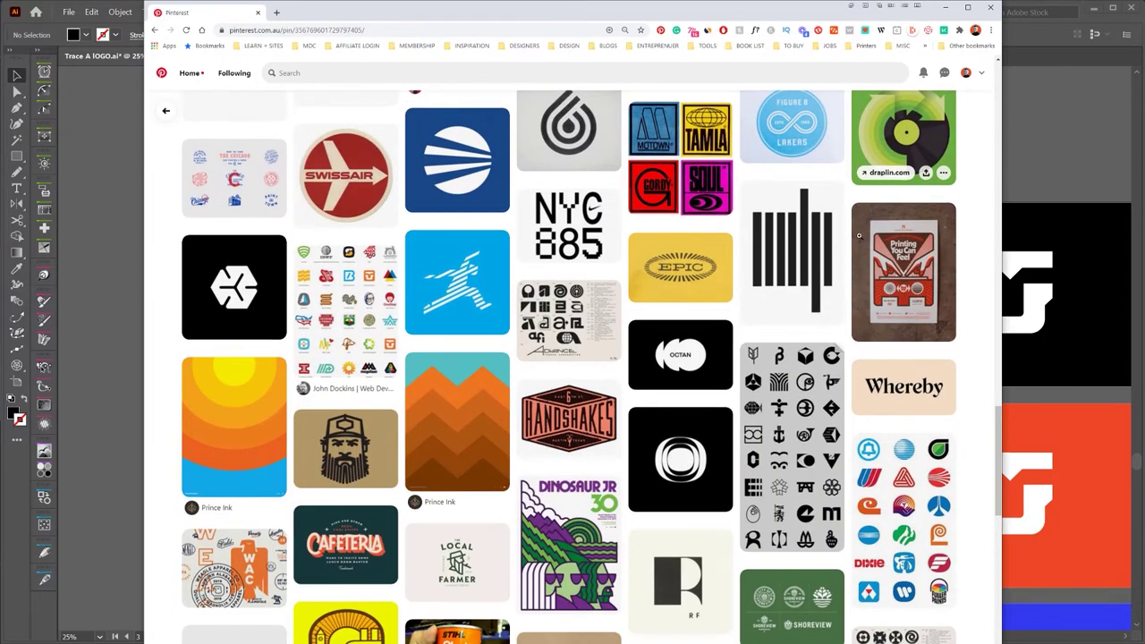
scroll(854, 239, down, 4)
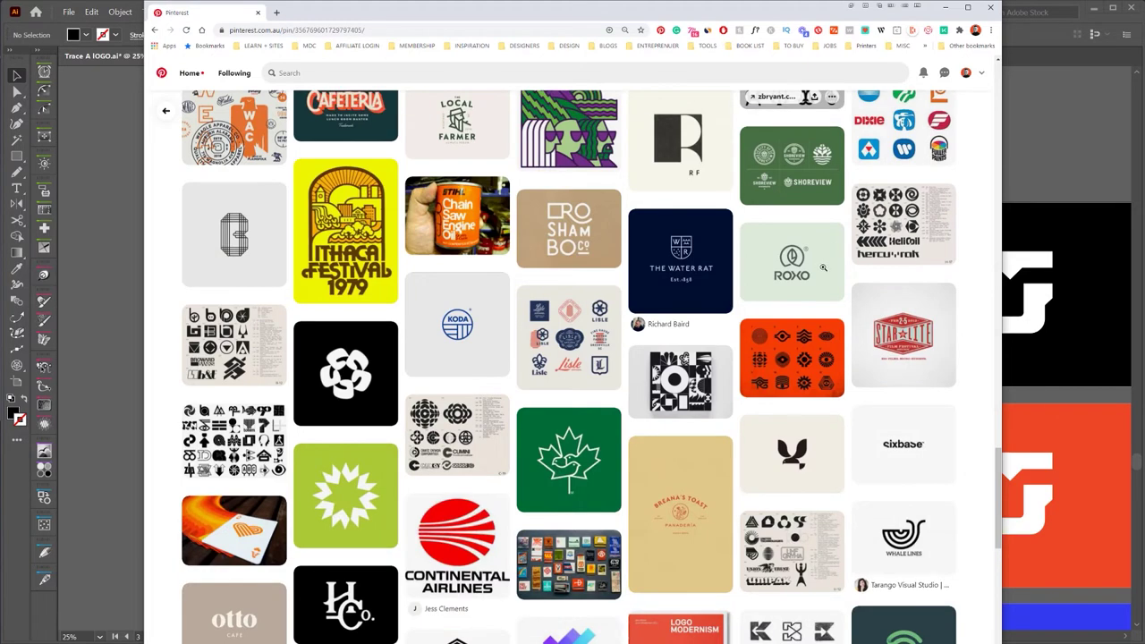
scroll(823, 268, up, 20)
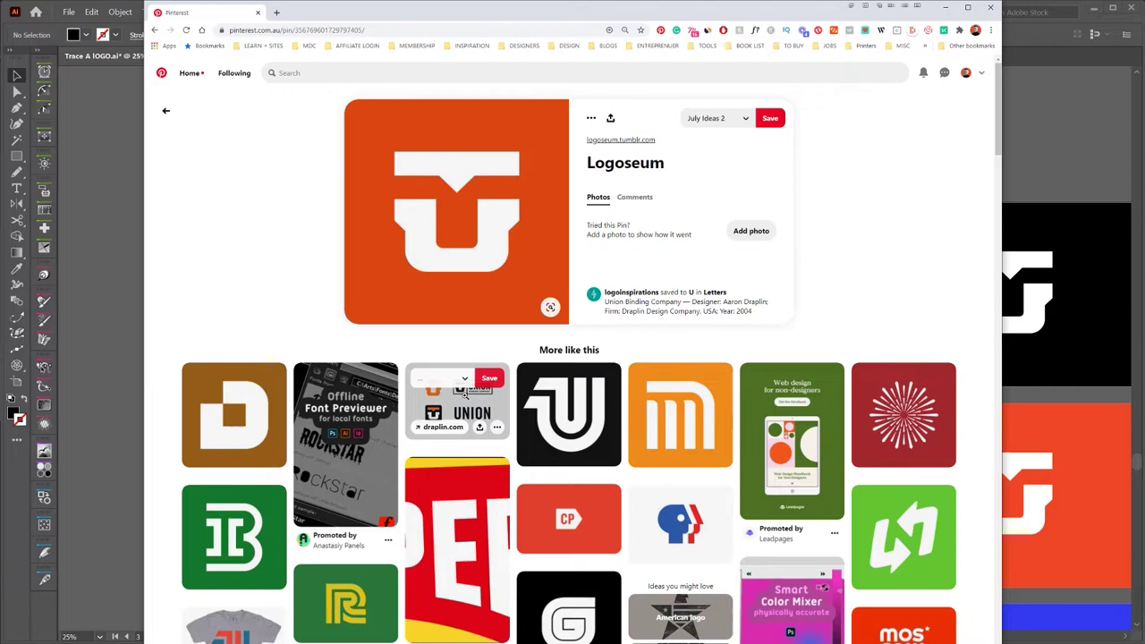
click(463, 392)
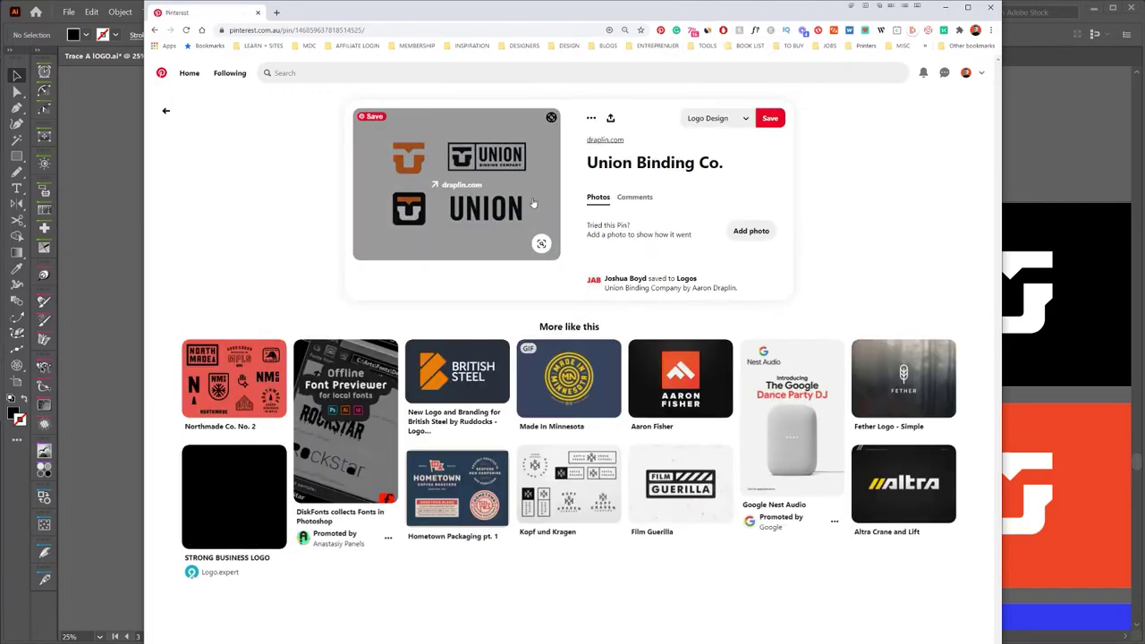
key(alt+Left)
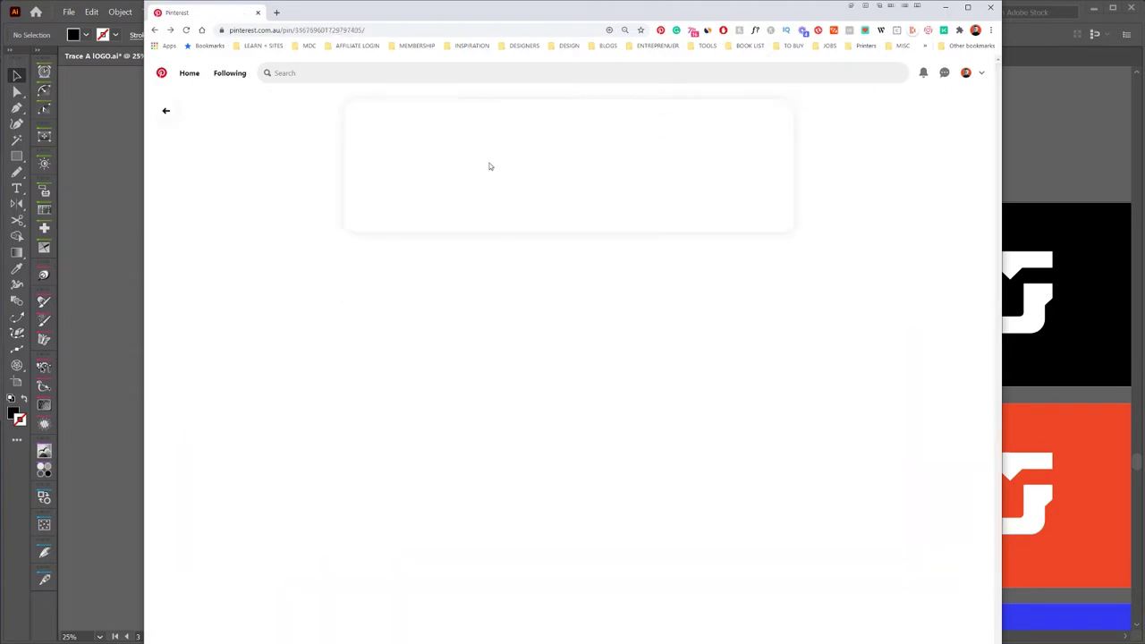
- Copy the Logoseum pin's logo image and paste it into the Trace A lOGO document in Illustrator
right_click(511, 181)
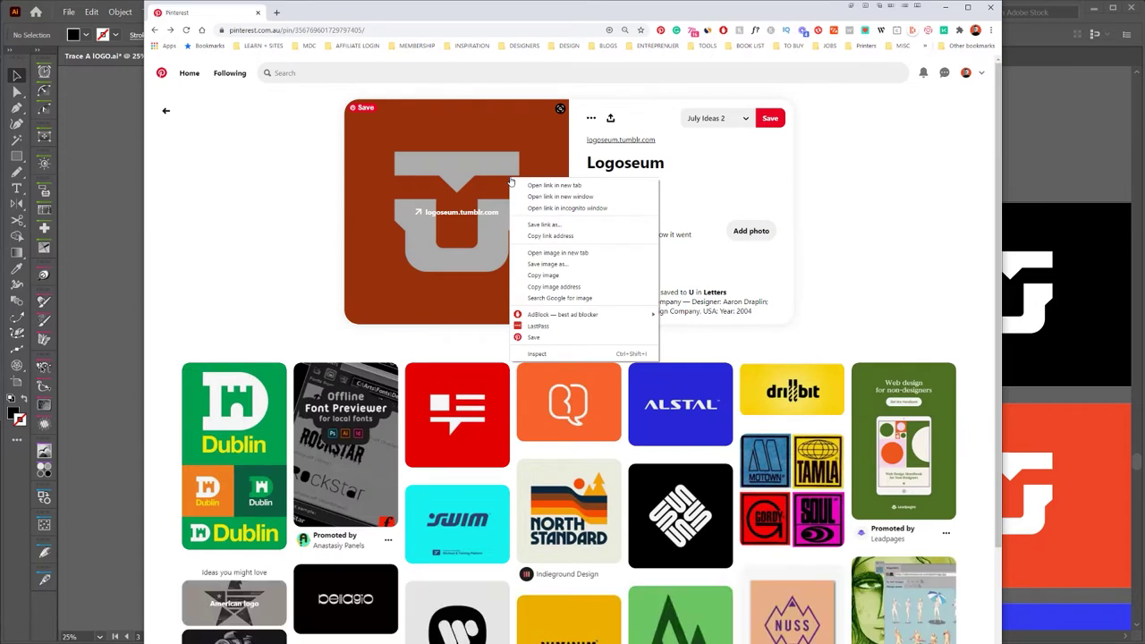
click(543, 275)
click(128, 207)
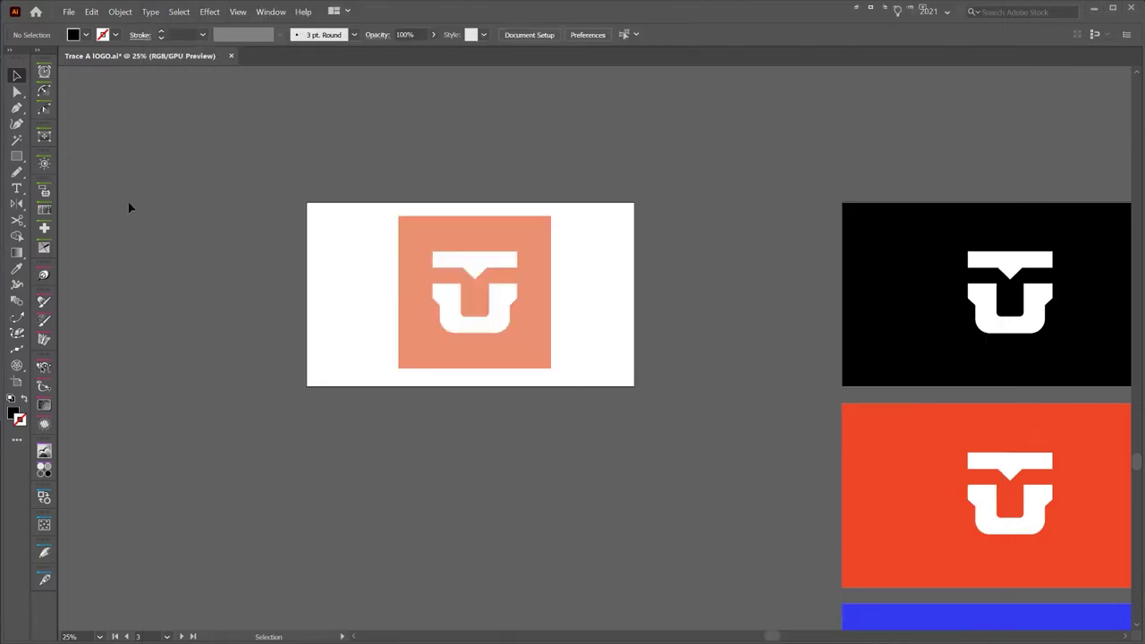
key(ctrl+v)
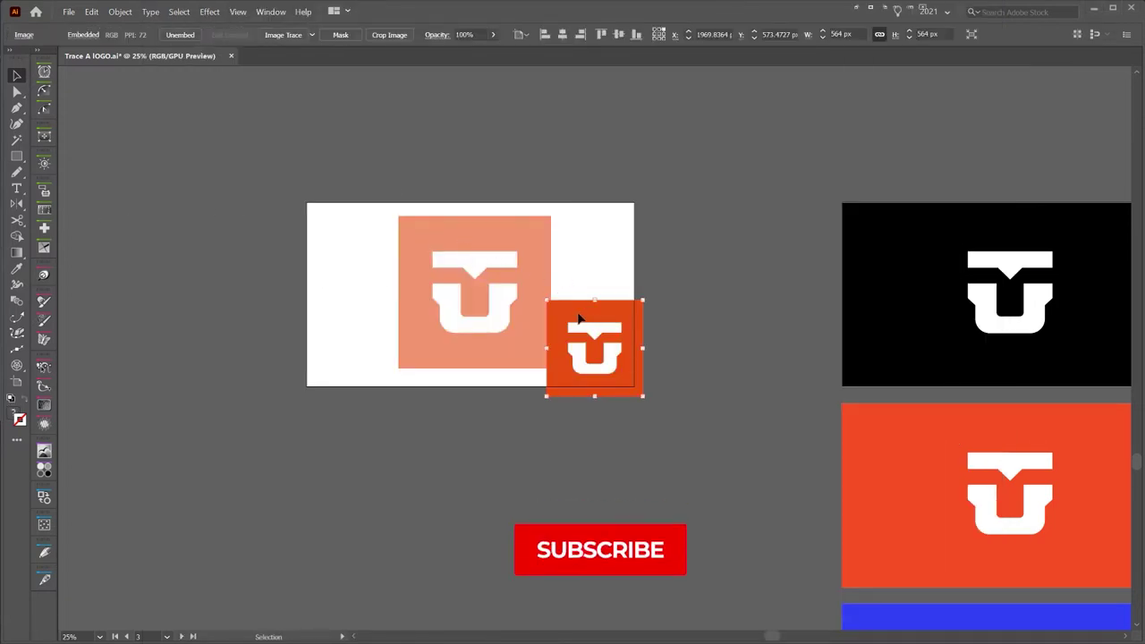
- Enlarge the pasted logo image proportionally to about 974 px and position it on the white artboard
drag(581, 314, 504, 192)
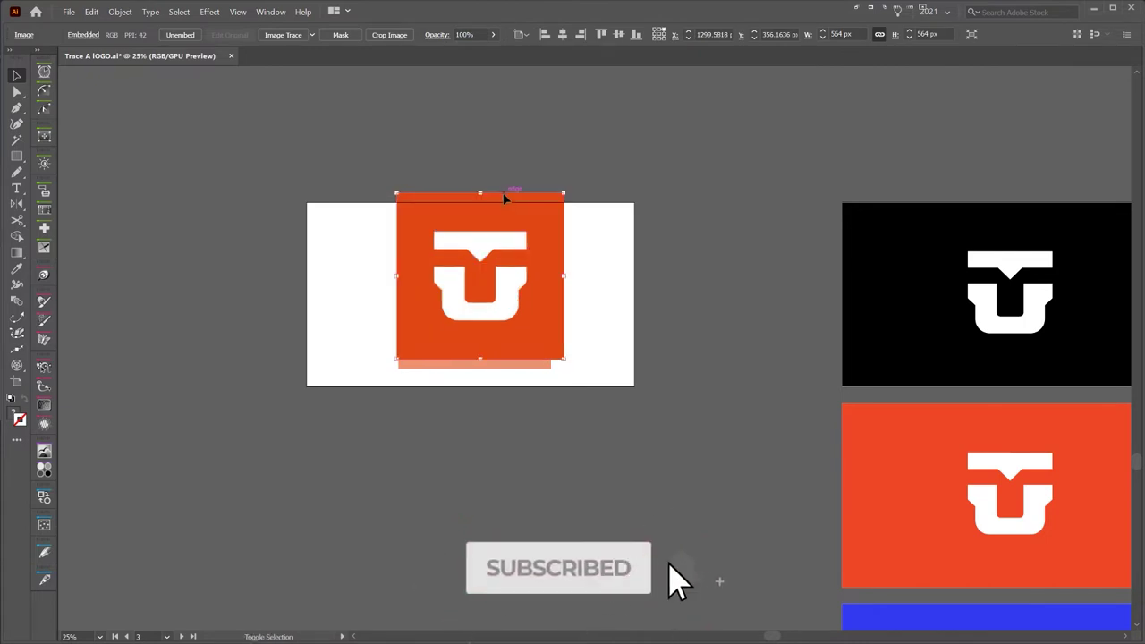
key(ctrl+plus)
key(ctrl+plus)
drag(519, 249, 515, 256)
- Show the layers, unlock the logo layer and move the pasted image from the Design layer onto it
key(F7)
drag(1120, 335, 765, 249)
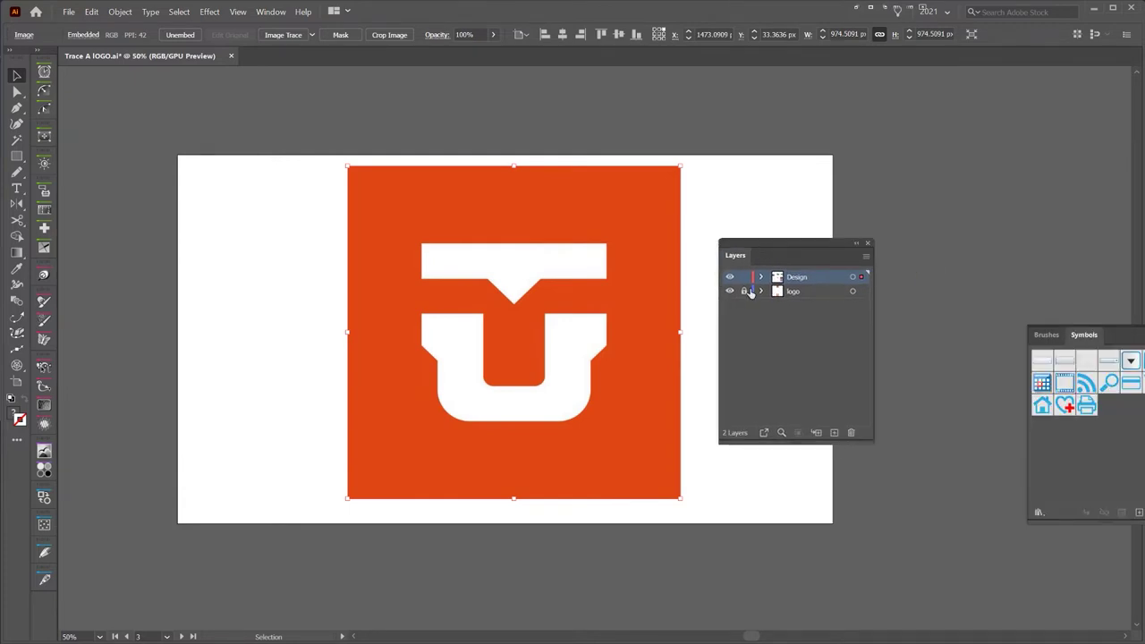
click(746, 291)
click(863, 293)
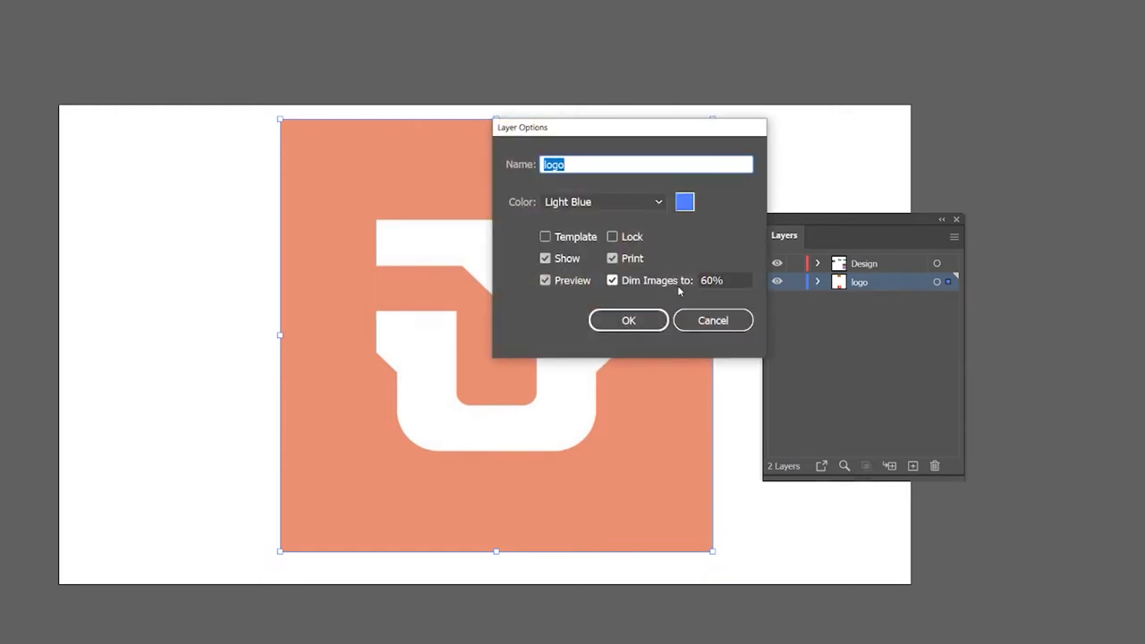
- Lock the logo layer through its options, keeping images dimmed to 60%, and make the Design layer active
drag(726, 279, 699, 279)
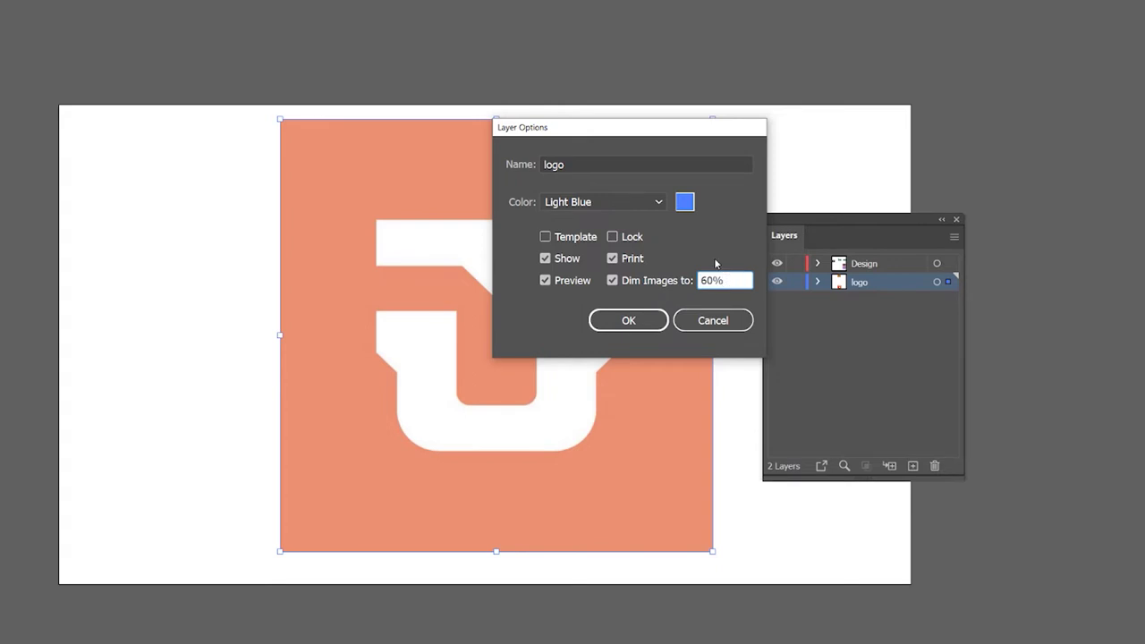
click(617, 240)
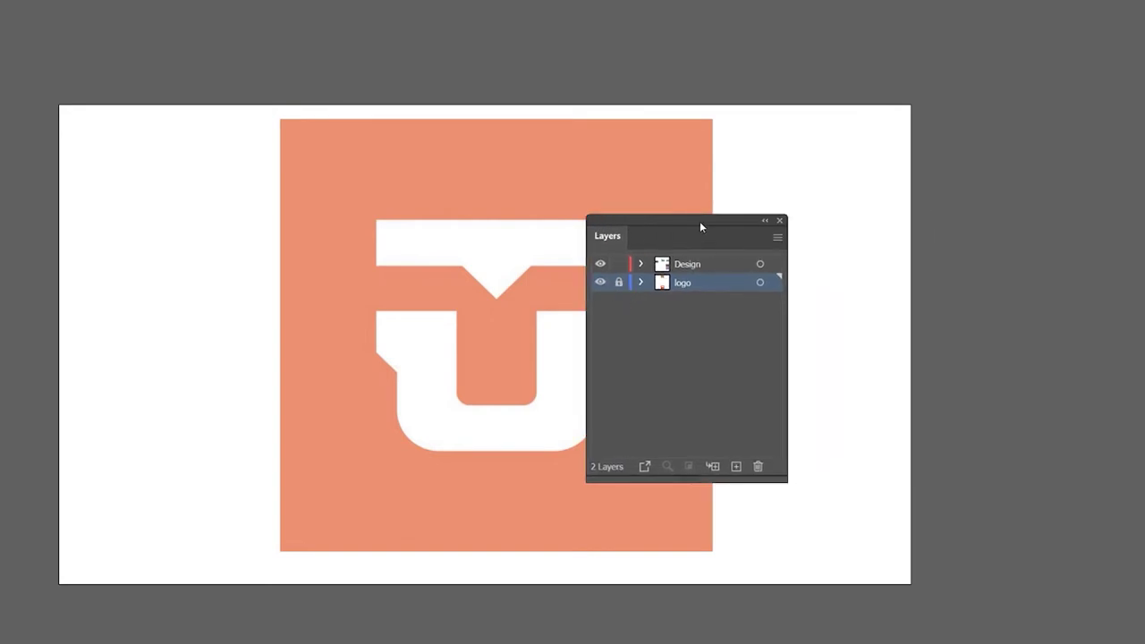
drag(702, 225, 872, 194)
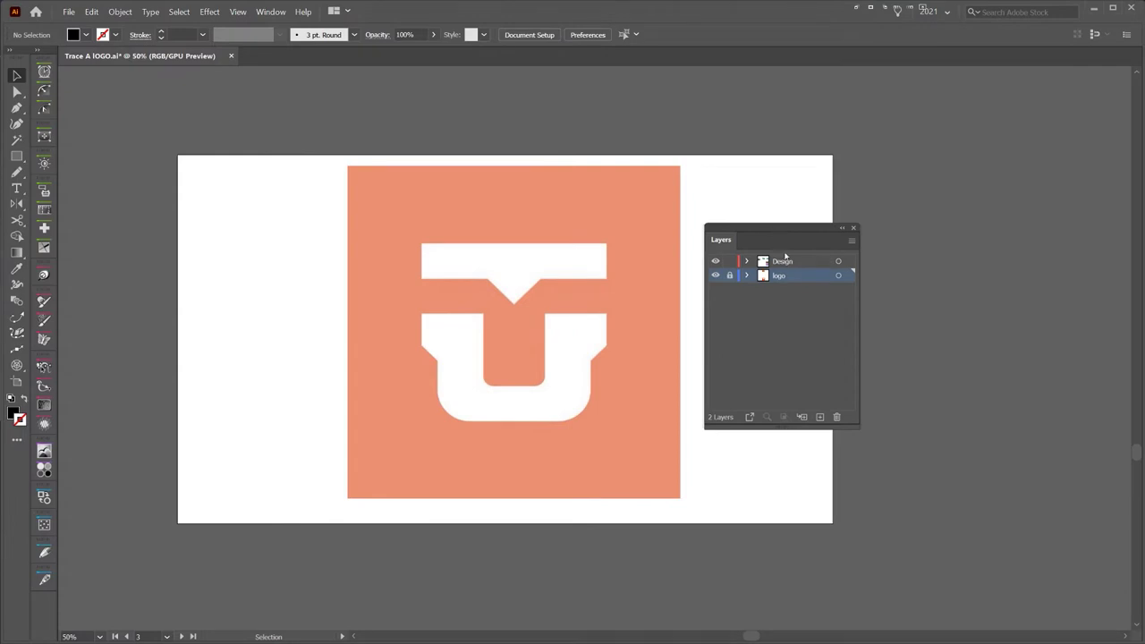
click(786, 257)
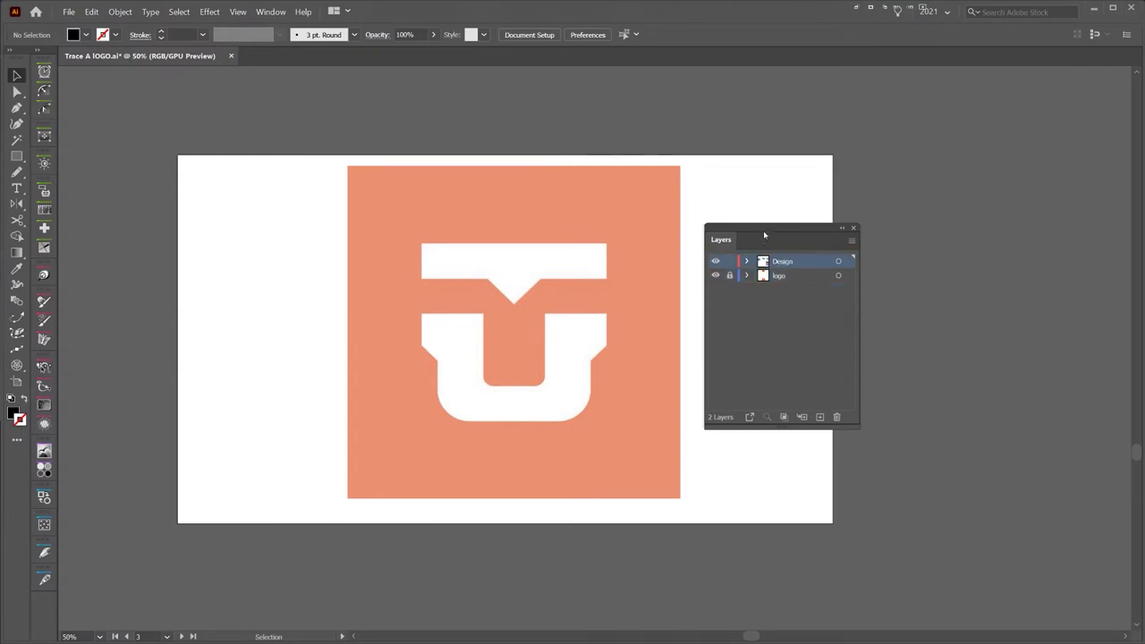
drag(764, 235, 1142, 243)
- Draw a vertical Pen line through the logo's centre from about Y 102 px to Y 966 px and convert it to a guide
key(ctrl+equal)
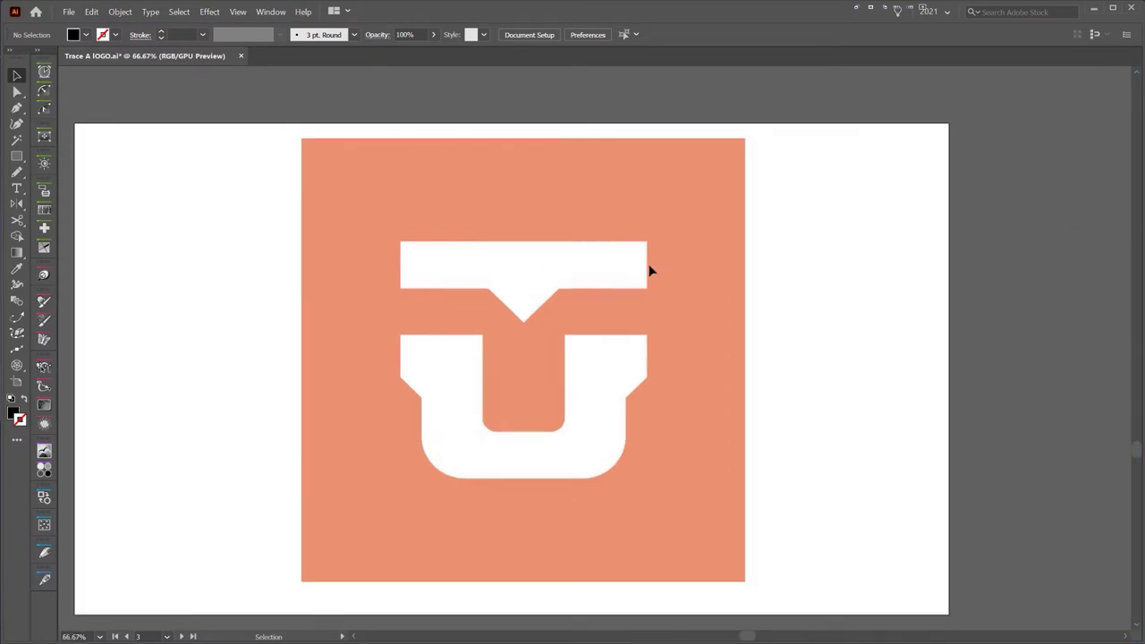
drag(487, 269, 613, 245)
key(ctrl+equal)
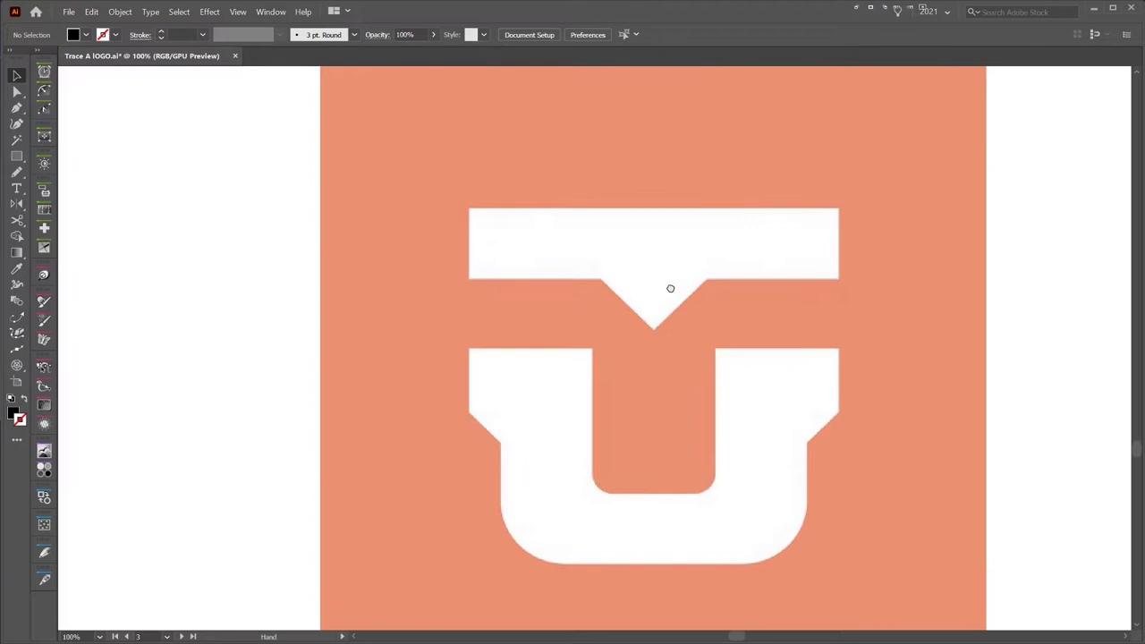
drag(670, 286, 654, 266)
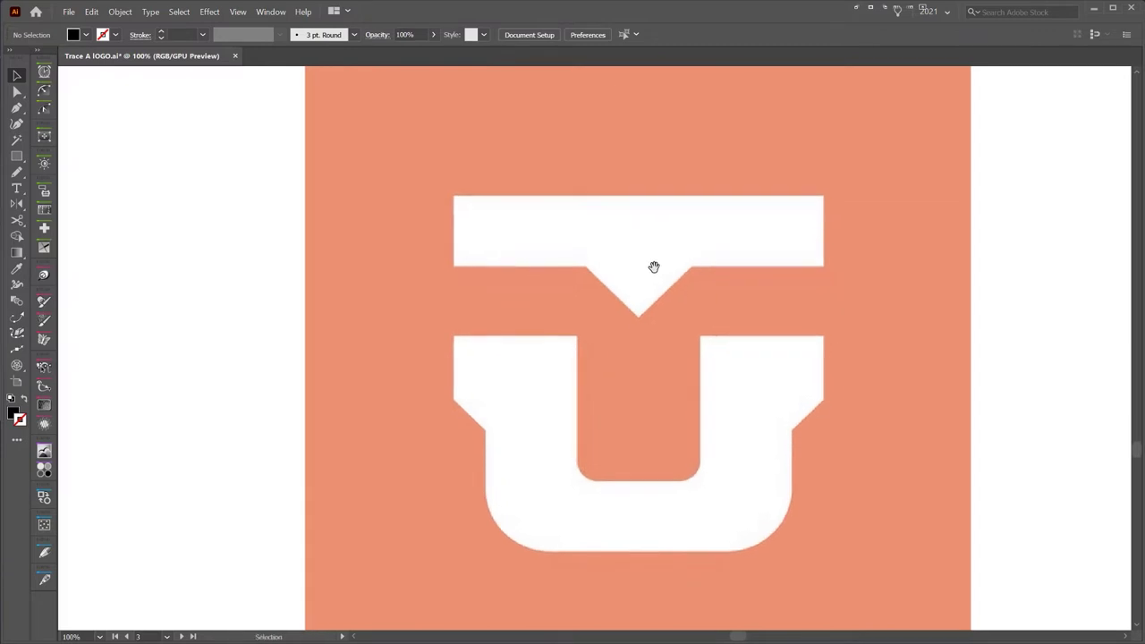
key(p)
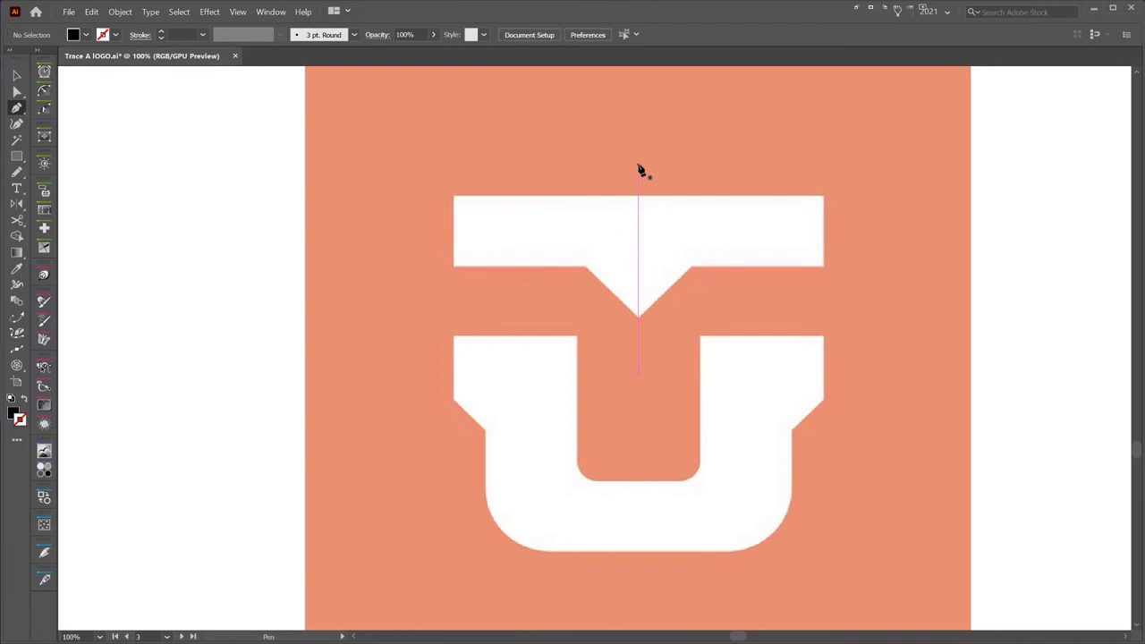
click(640, 93)
scroll(635, 259, down, 3)
scroll(635, 260, right, 1)
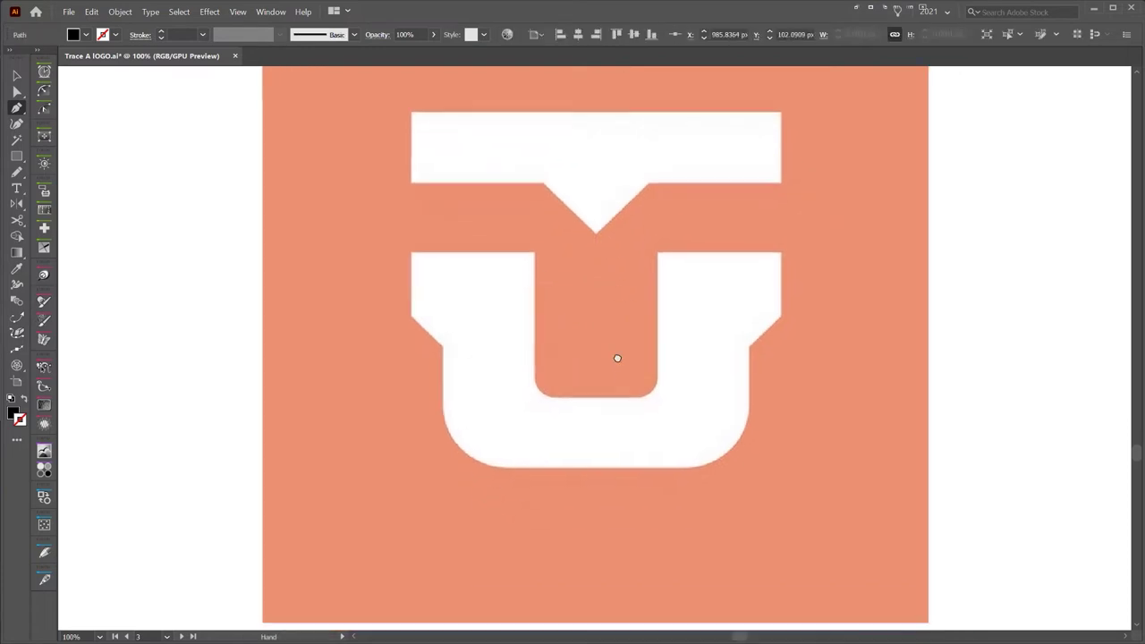
click(587, 566)
key(ctrl+5)
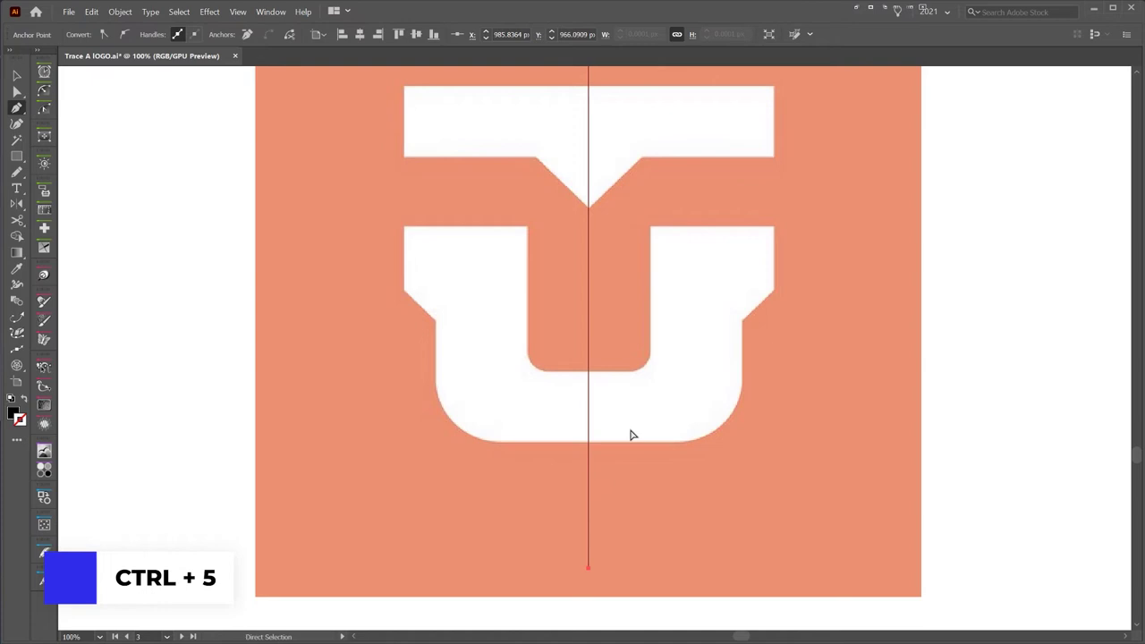
key(ctrl+5)
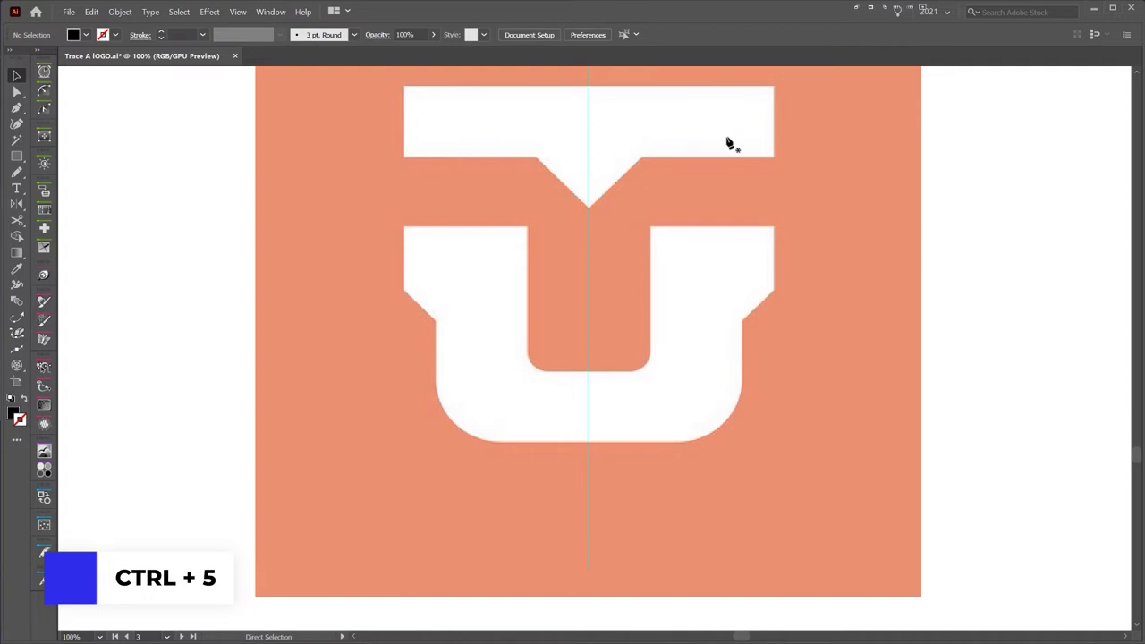
- Toggle the guides off and on again and check the centre guide against the whole logo
key(ctrl+semicolon)
key(ctrl+semicolon)
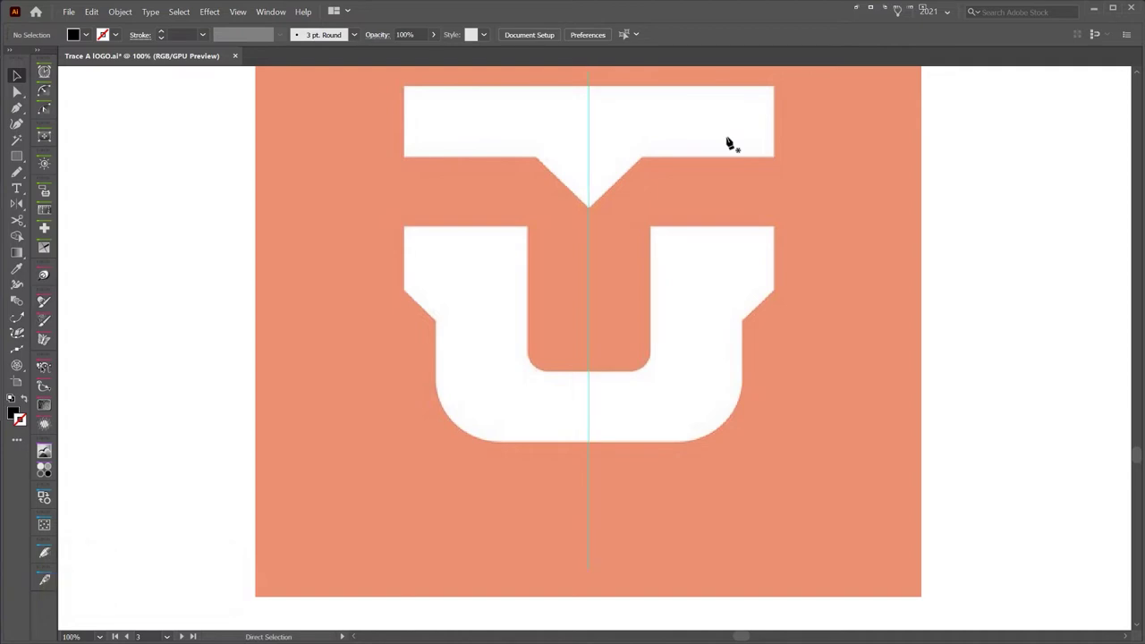
key(ctrl+minus)
key(ctrl+minus)
key(ctrl+plus)
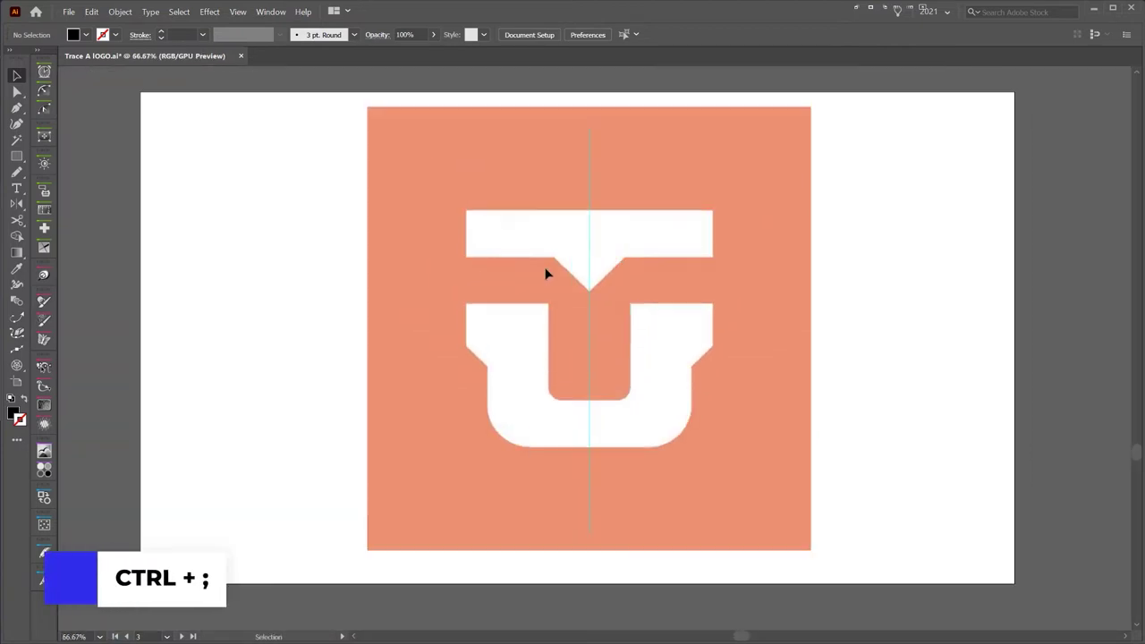
key(ctrl+plus)
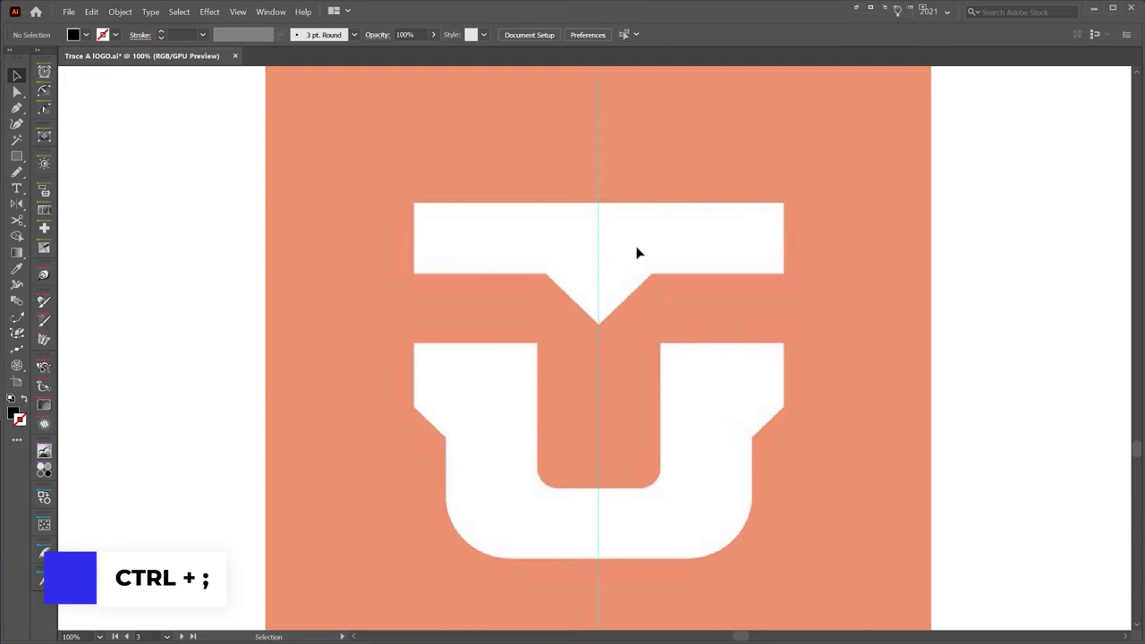
key(ctrl+plus)
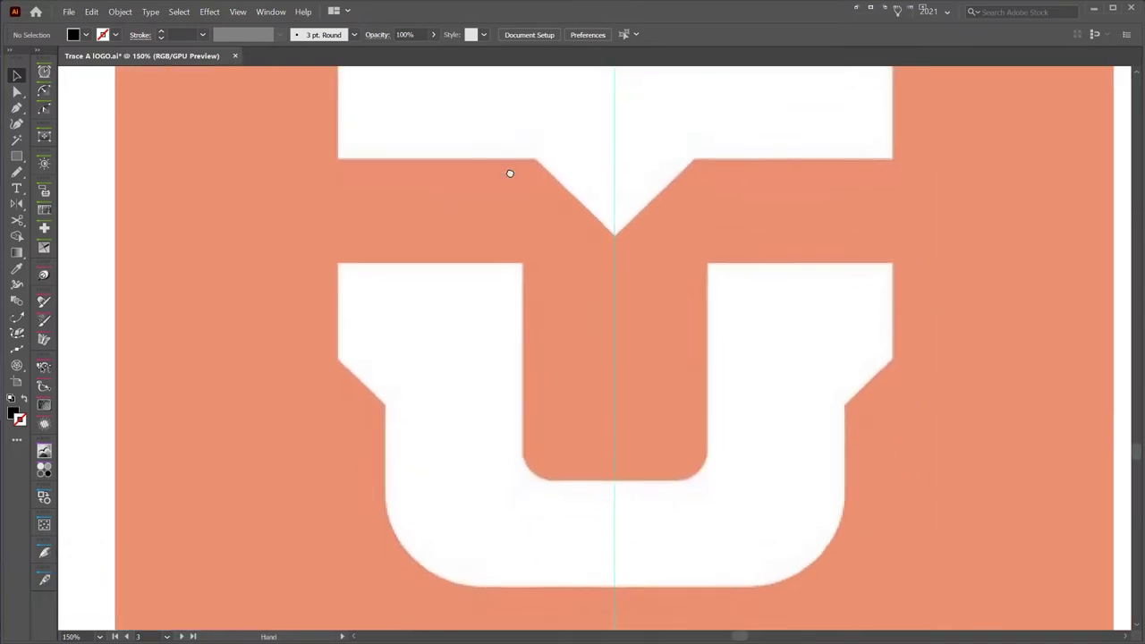
key(ctrl+minus)
drag(503, 204, 502, 247)
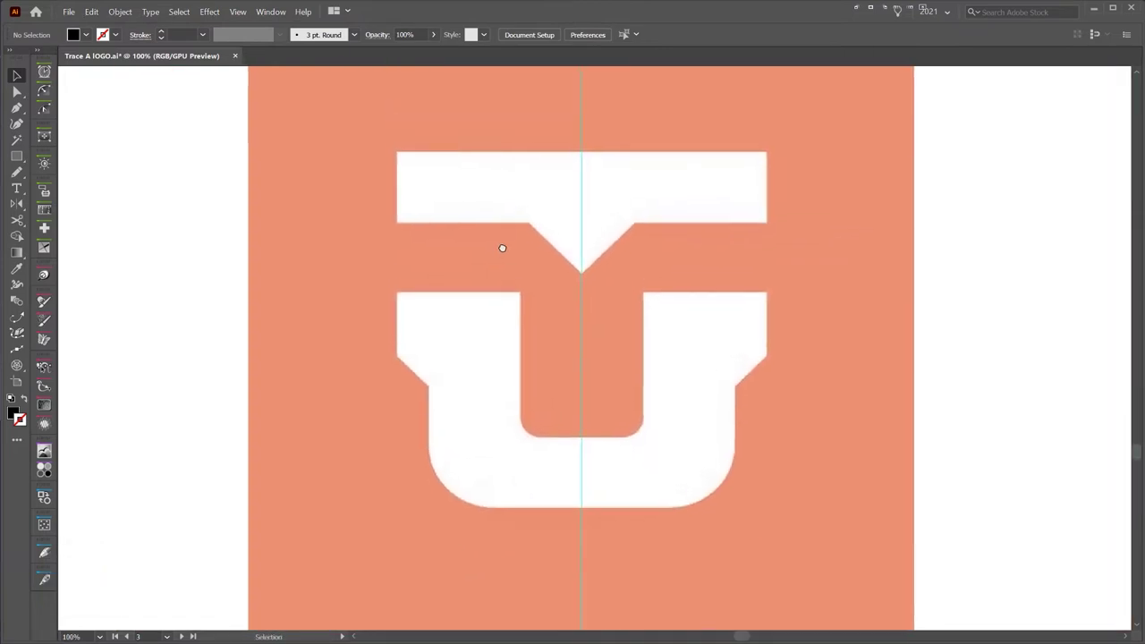
- Draw an unfilled outline rectangle about 223 by 520 px over the logo's left half, from the U's outer stem edge to the centre guide
key(m)
mouse_move(425, 151)
mouse_down()
mouse_move(491, 416)
mouse_move(564, 503)
mouse_move(581, 507)
mouse_up()
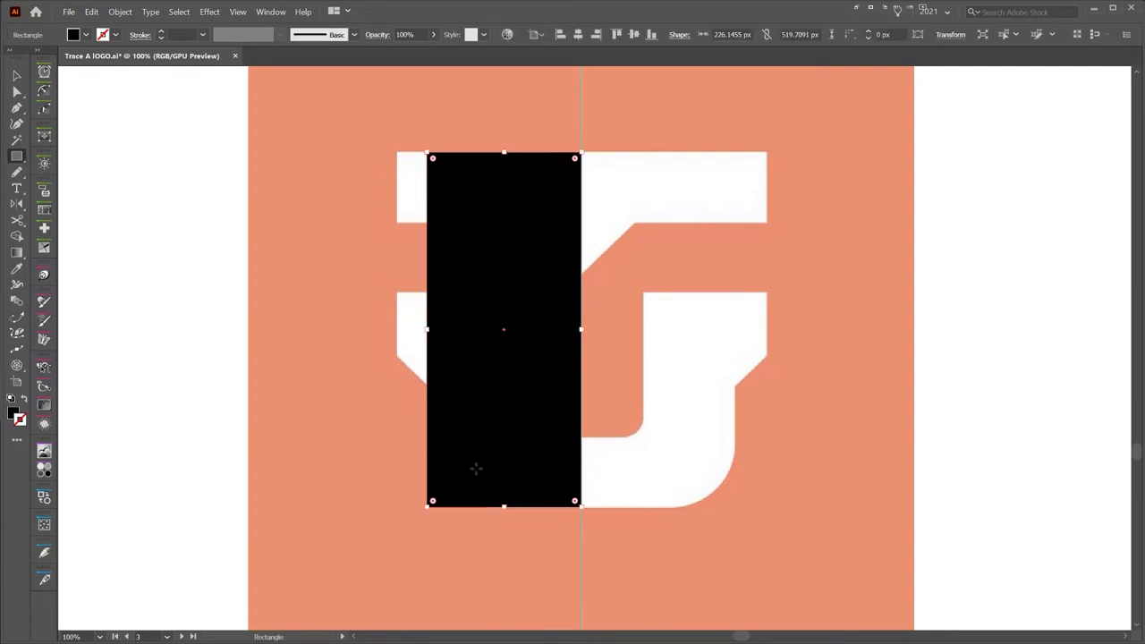
key(shift+x)
scroll(434, 454, up, 2)
key(v)
scroll(422, 221, up, 2)
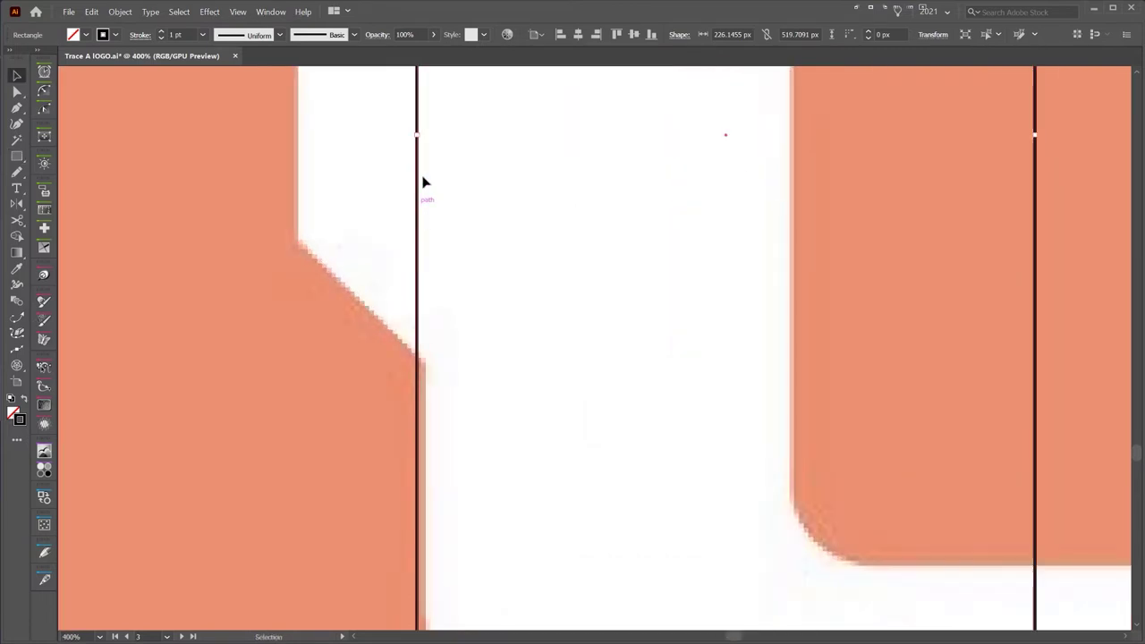
drag(417, 136, 424, 136)
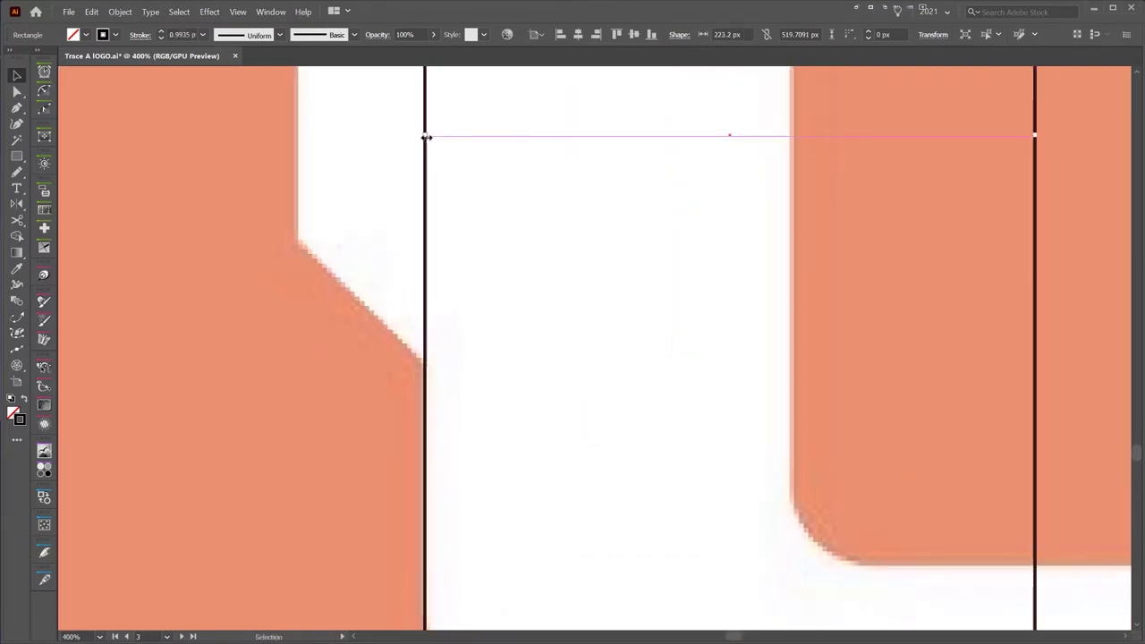
scroll(464, 194, down, 3)
- Round only the rectangle's lower-left corner to about 91 px so it follows the outer curve of the U
drag(544, 309, 509, 381)
key(a)
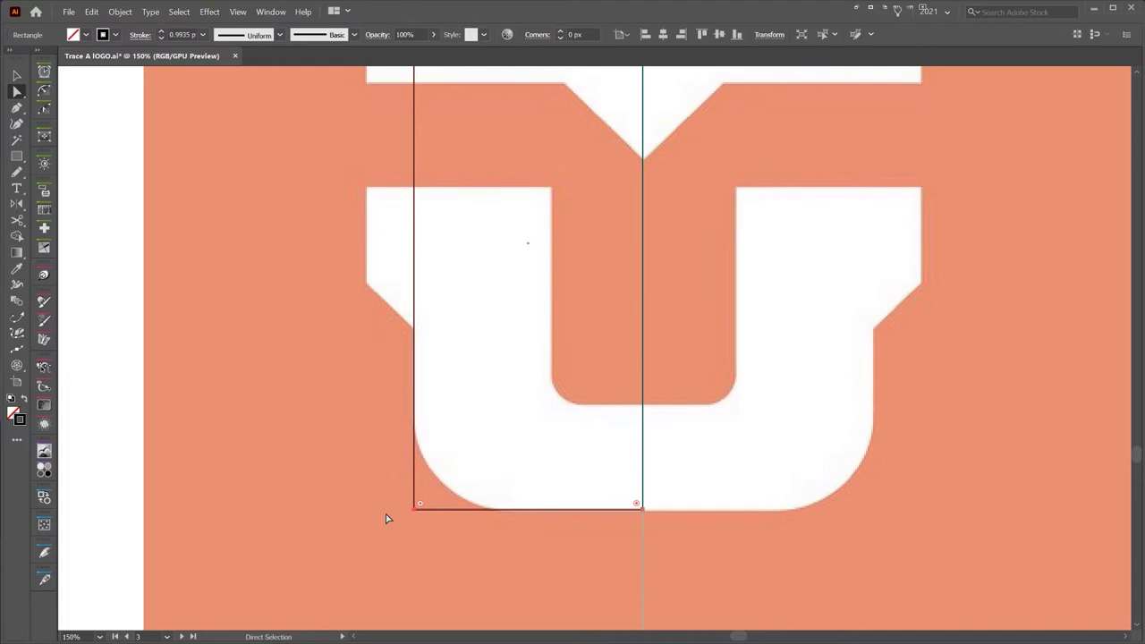
click(362, 466)
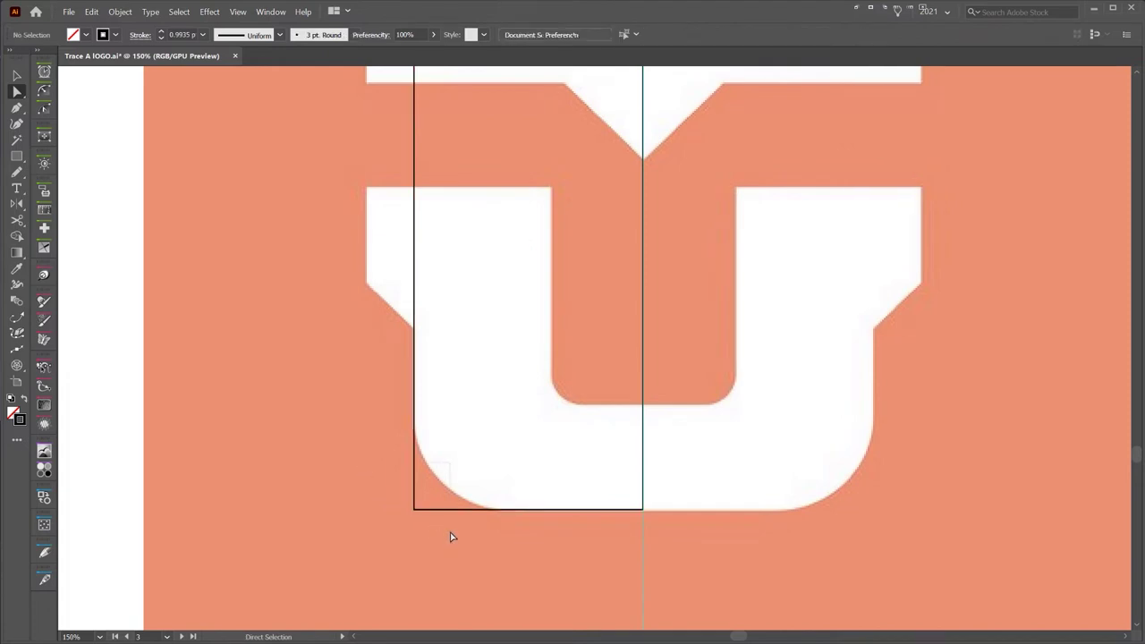
drag(449, 534, 413, 431)
scroll(417, 504, up, 2)
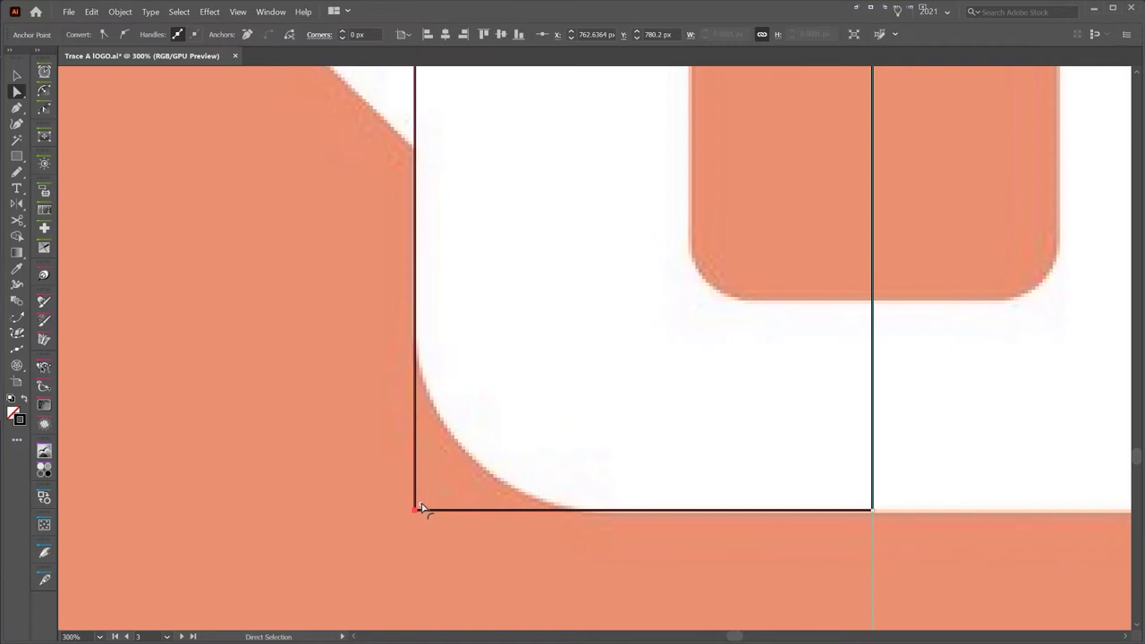
drag(423, 507, 621, 350)
scroll(566, 474, down, 3)
scroll(578, 421, down, 2)
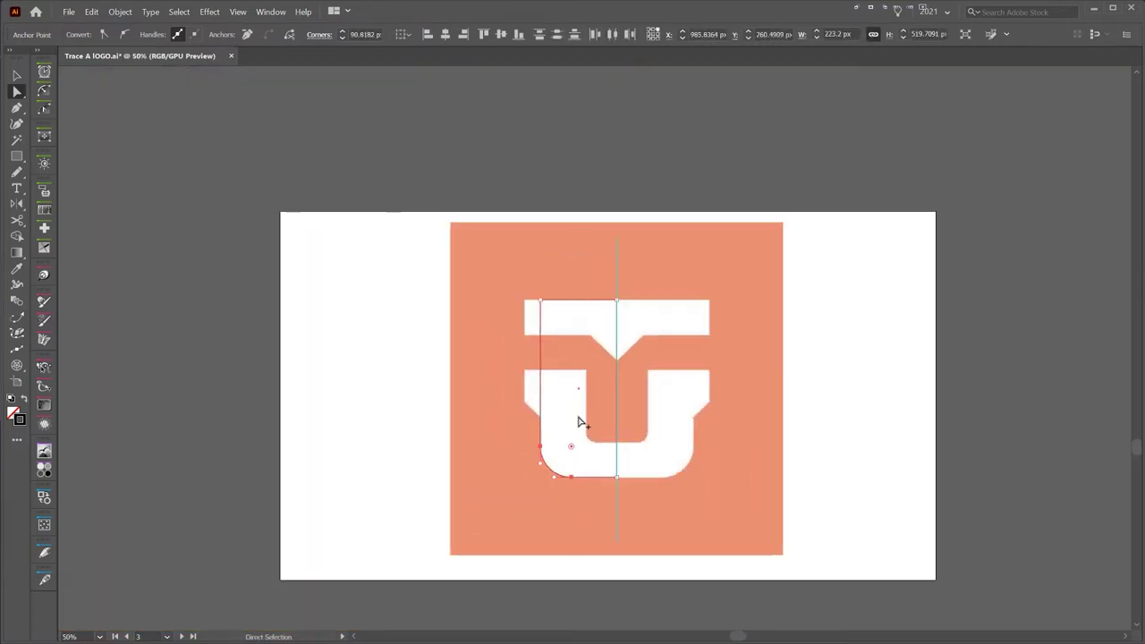
- Draw a rectangle about 47 by 96 px over the U's upper-left protrusion, between its outer edge and the large outline shape
scroll(480, 307, up, 2)
click(498, 327)
scroll(495, 345, up, 2)
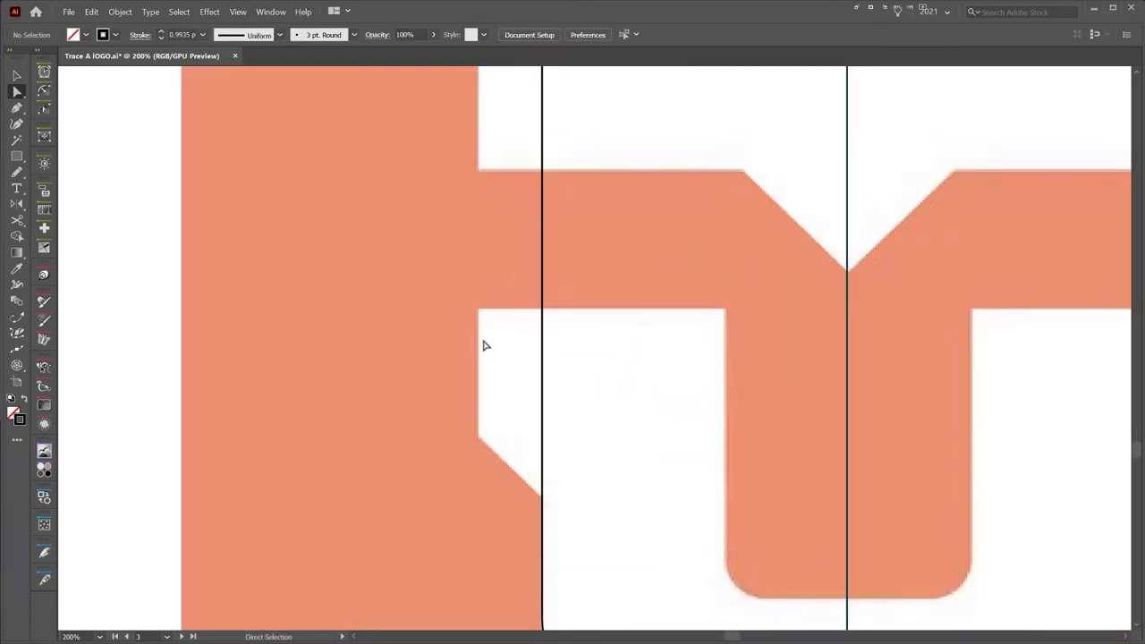
key(m)
drag(479, 310, 541, 439)
scroll(537, 447, up, 2)
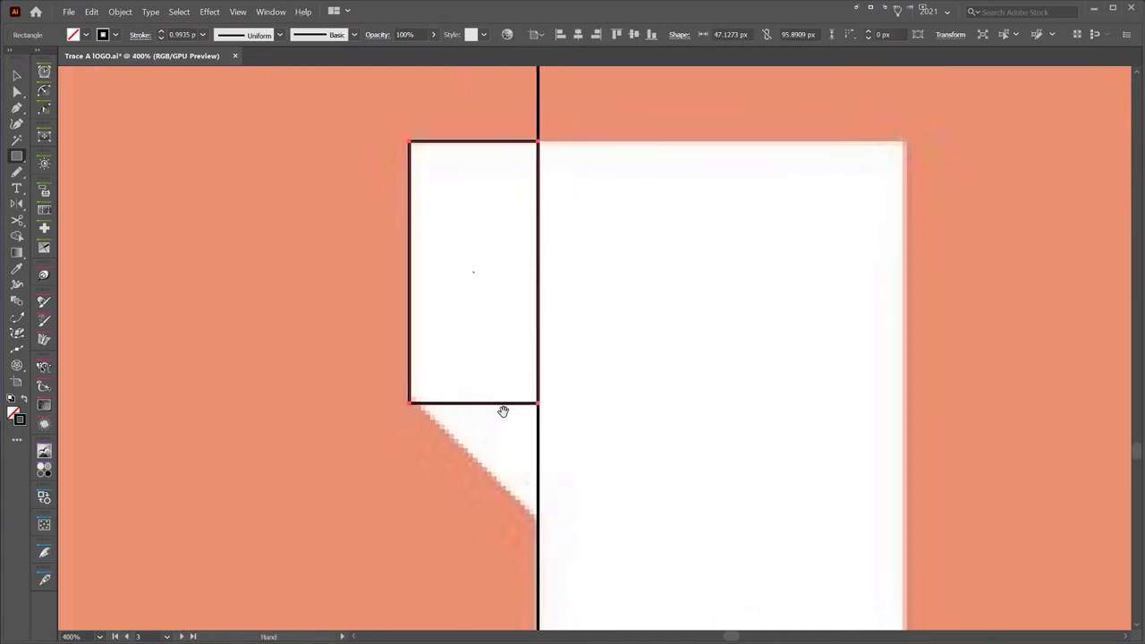
- Swap fill and stroke on both the small rectangle and the large rounded shape so they have a black fill and no stroke
key(shift+x)
key(v)
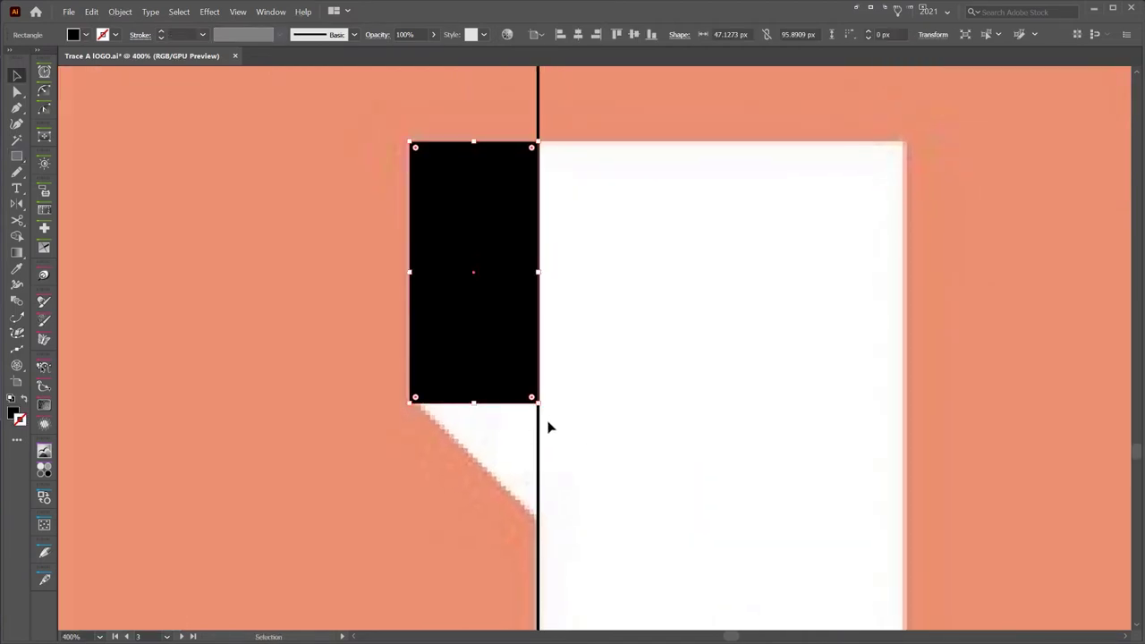
drag(548, 424, 524, 443)
key(shift+x)
click(500, 437)
- Lower the small rectangle's bottom-right corner point along the stem to match the slanted underside of the U's protrusion
key(a)
click(487, 369)
scroll(500, 394, up, 1)
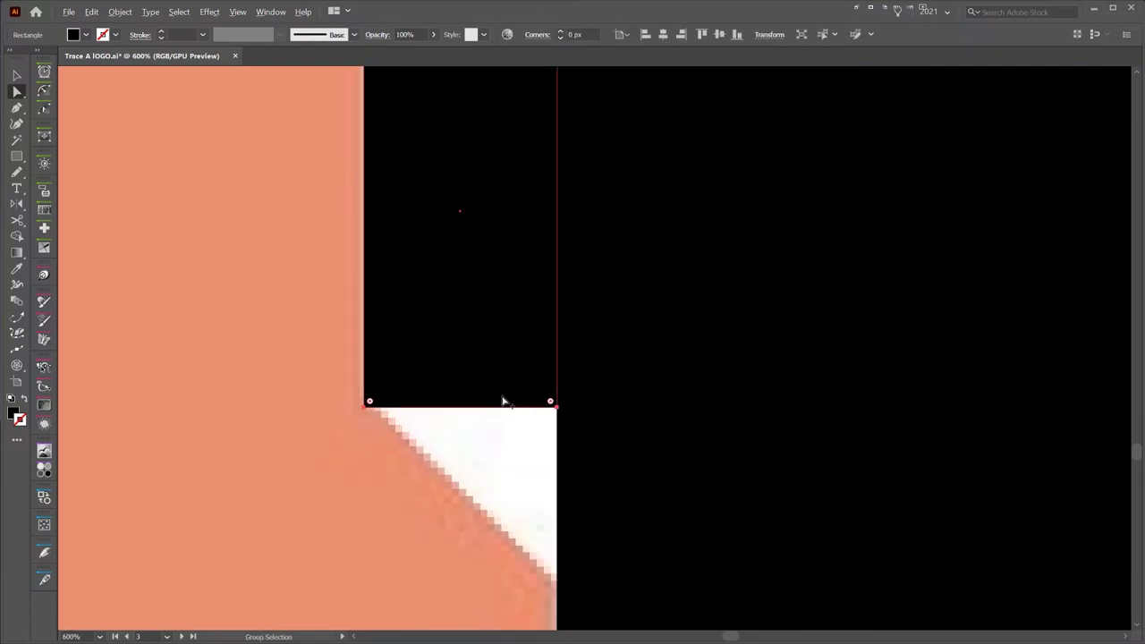
click(556, 408)
drag(557, 409, 534, 542)
click(212, 358)
scroll(212, 357, down, 4)
drag(203, 249, 329, 397)
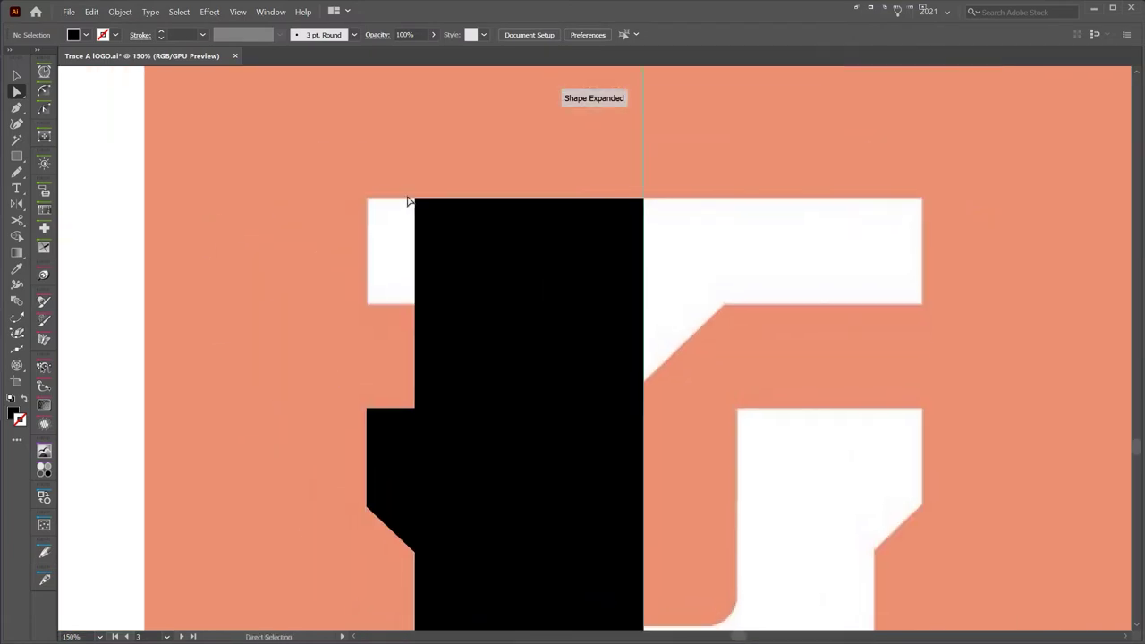
- Draw a black rectangle over the left end of the T's bar, overlapping the large black shape
scroll(409, 197, up, 1)
key(m)
scroll(350, 199, up, 2)
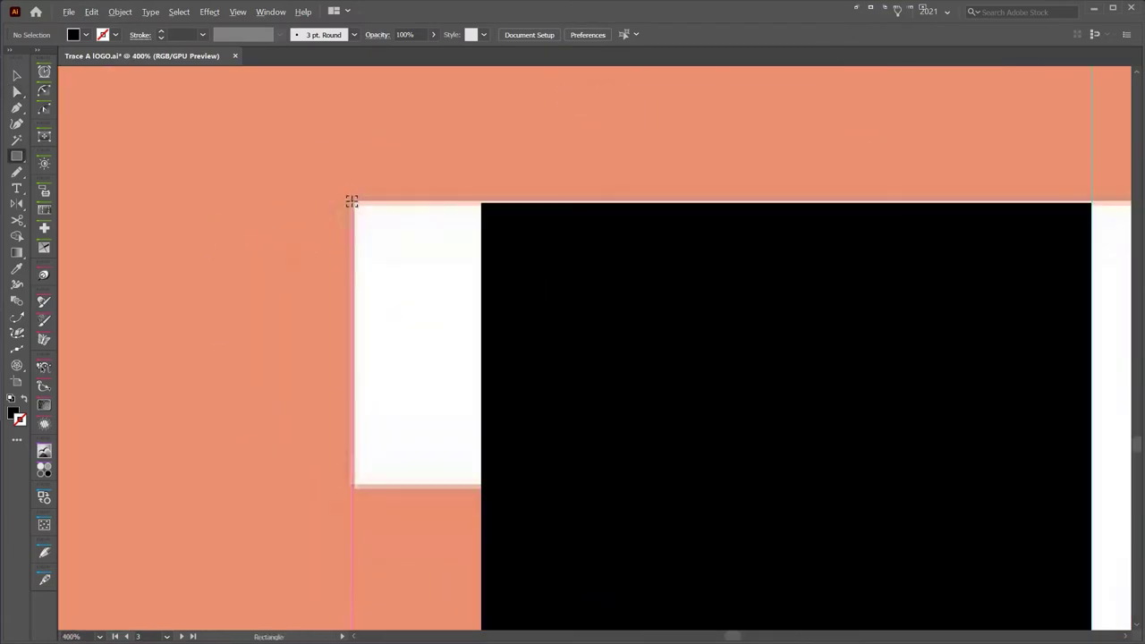
drag(355, 205, 563, 486)
key(v)
click(293, 351)
scroll(293, 355, down, 3)
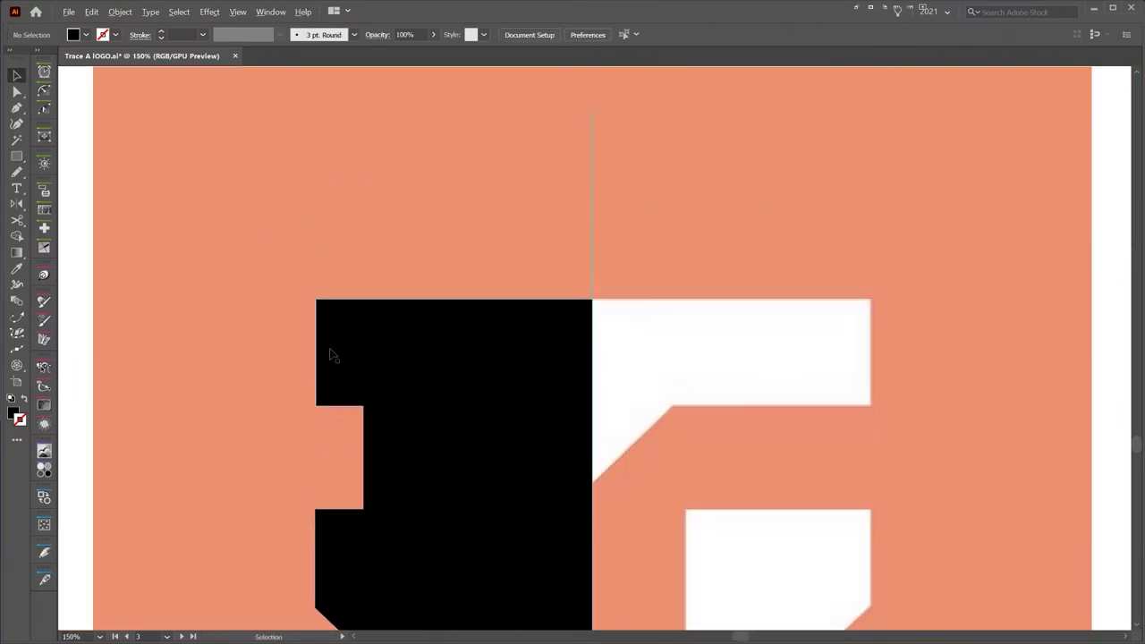
- Select the three black shapes and unite them into one path with the Pathfinder
click(332, 355)
drag(332, 355, 394, 228)
click(585, 130)
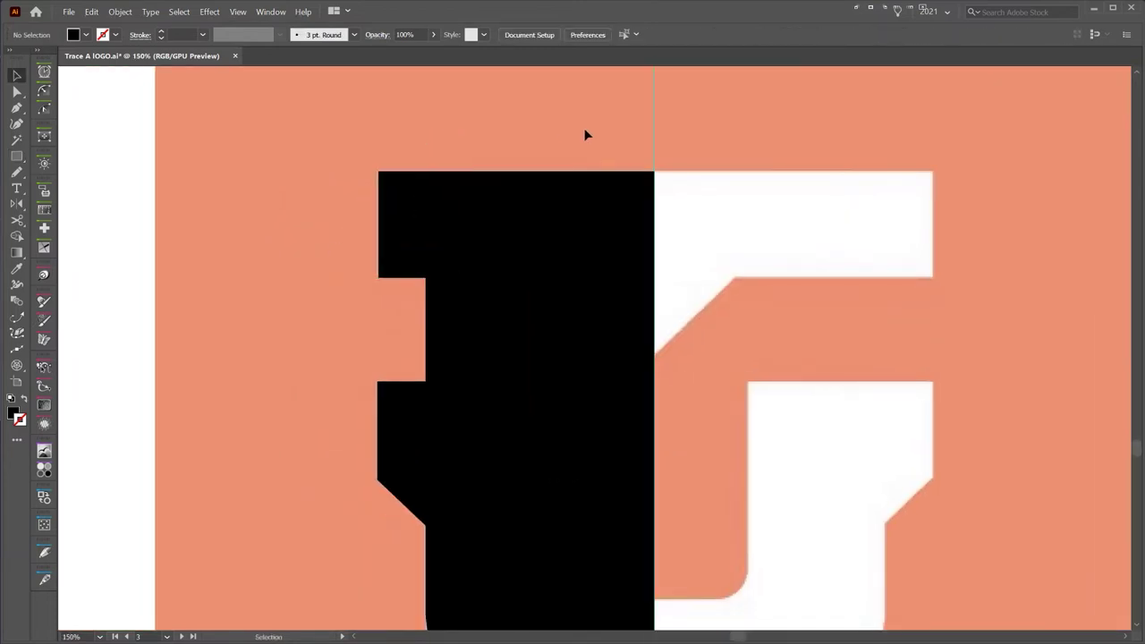
click(377, 496)
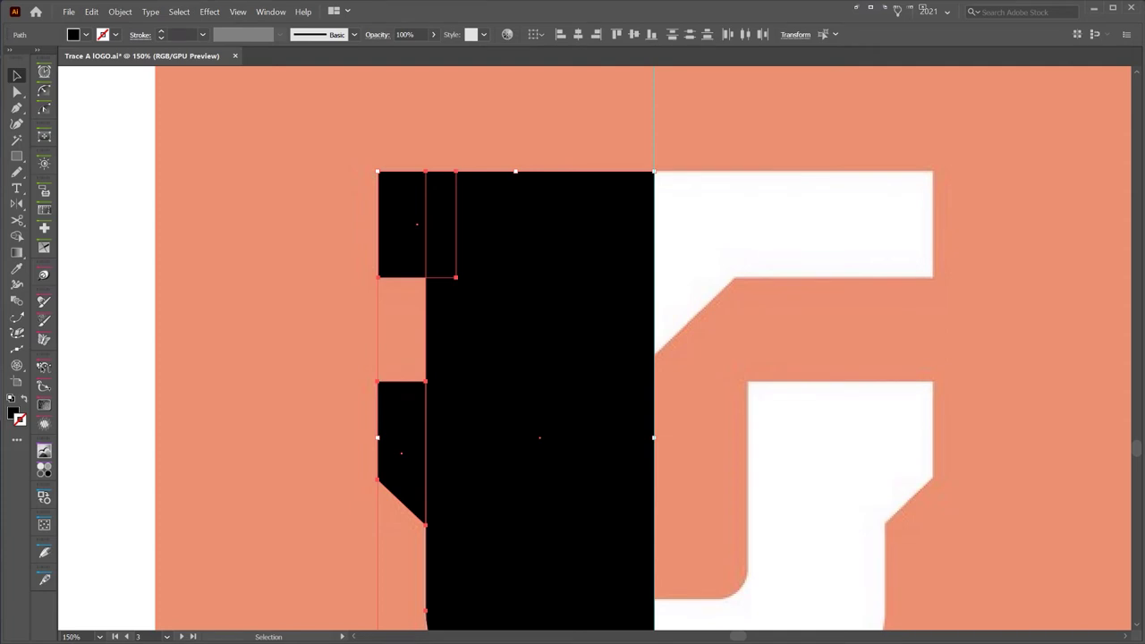
key(ctrl+shift+F9)
drag(1080, 158, 682, 190)
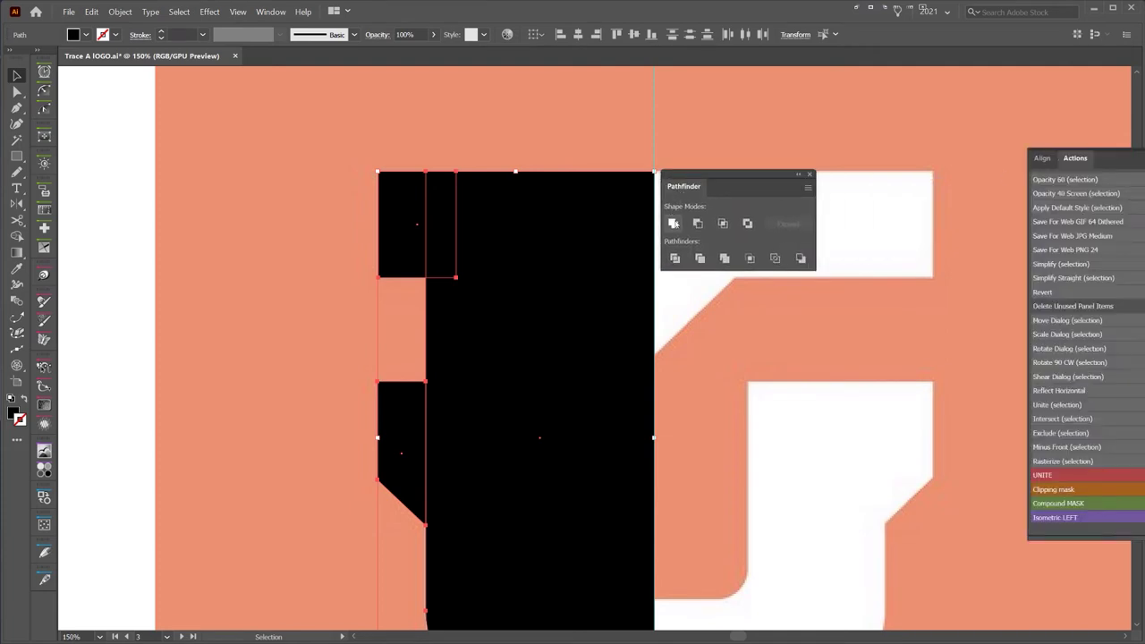
click(674, 223)
drag(538, 271, 378, 245)
key(ctrl+z)
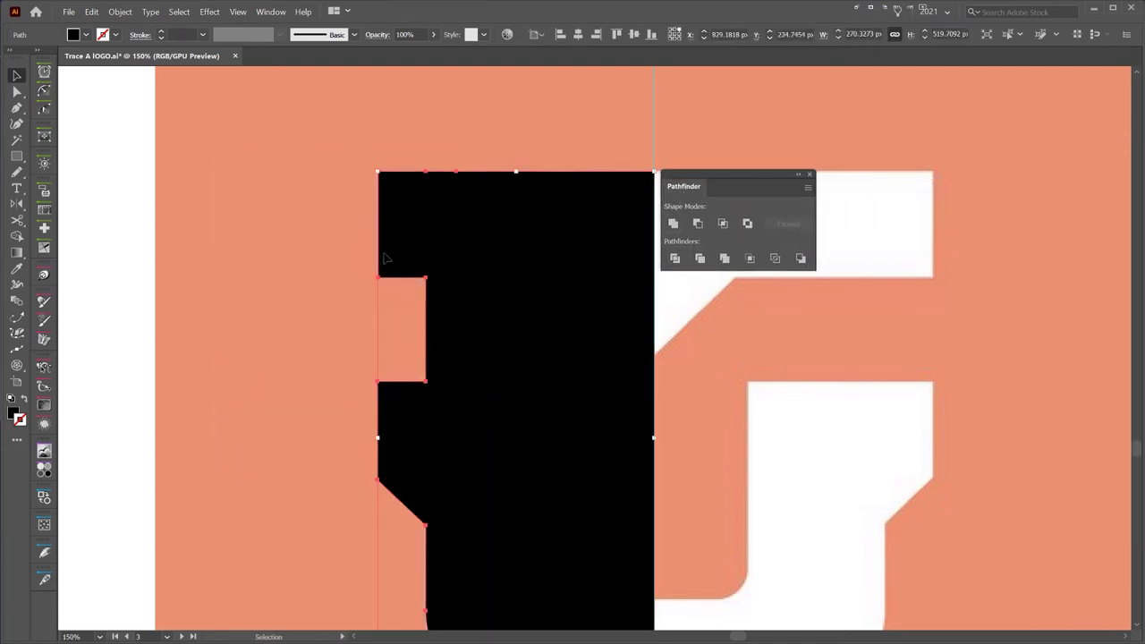
drag(741, 182, 1131, 191)
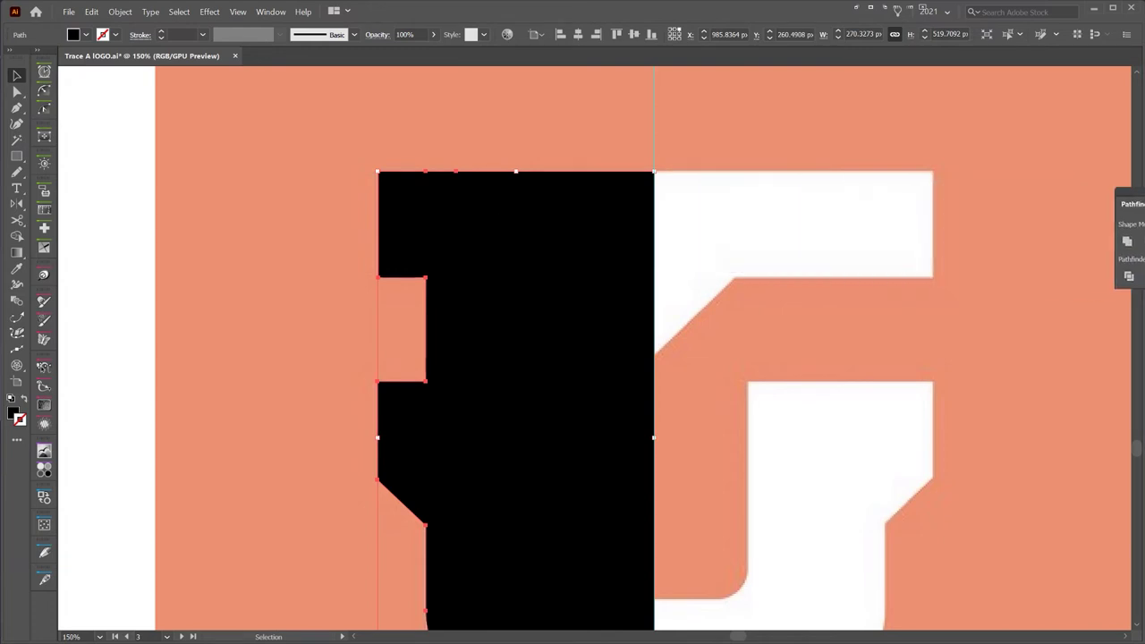
- Swap fill and stroke on the united shape to make it a 1 pt black outline without fill, and deselect it
key(ctrl+minus)
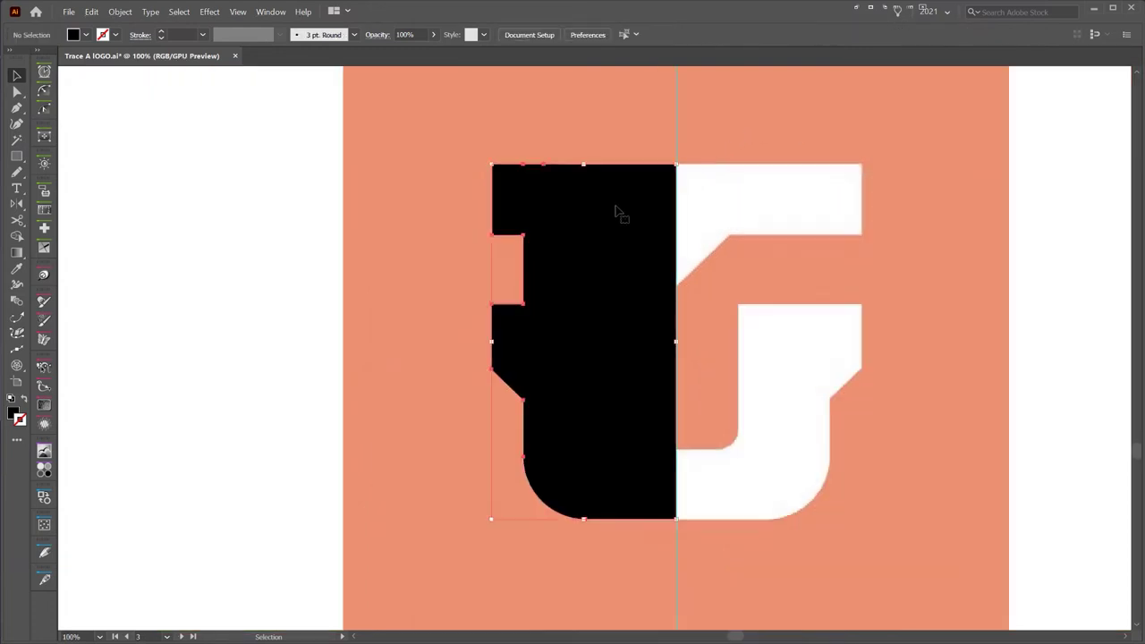
scroll(694, 231, up, 1)
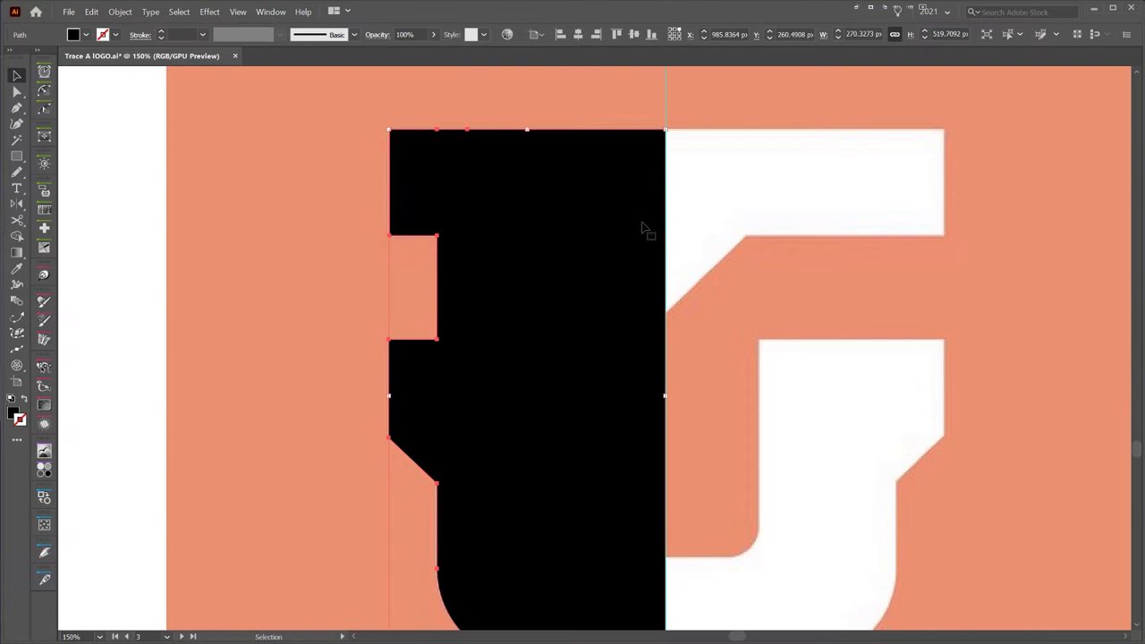
key(shift+x)
click(689, 292)
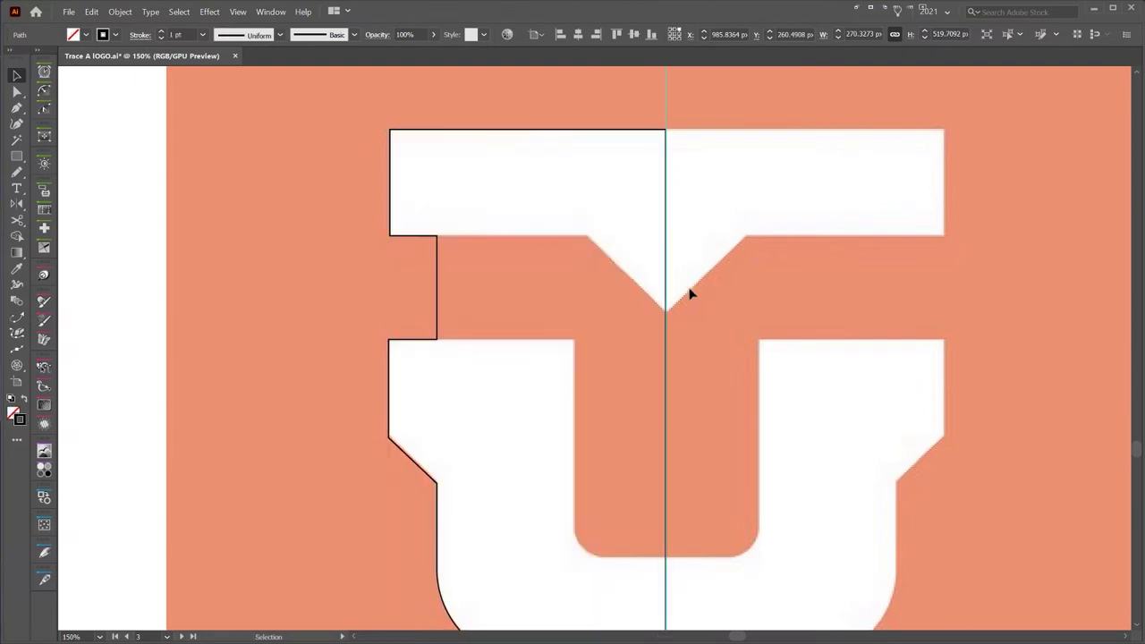
- Draw a rectangle about 199 by 101 px over the gap between the T's bar and the U, and check its lower corners
key(m)
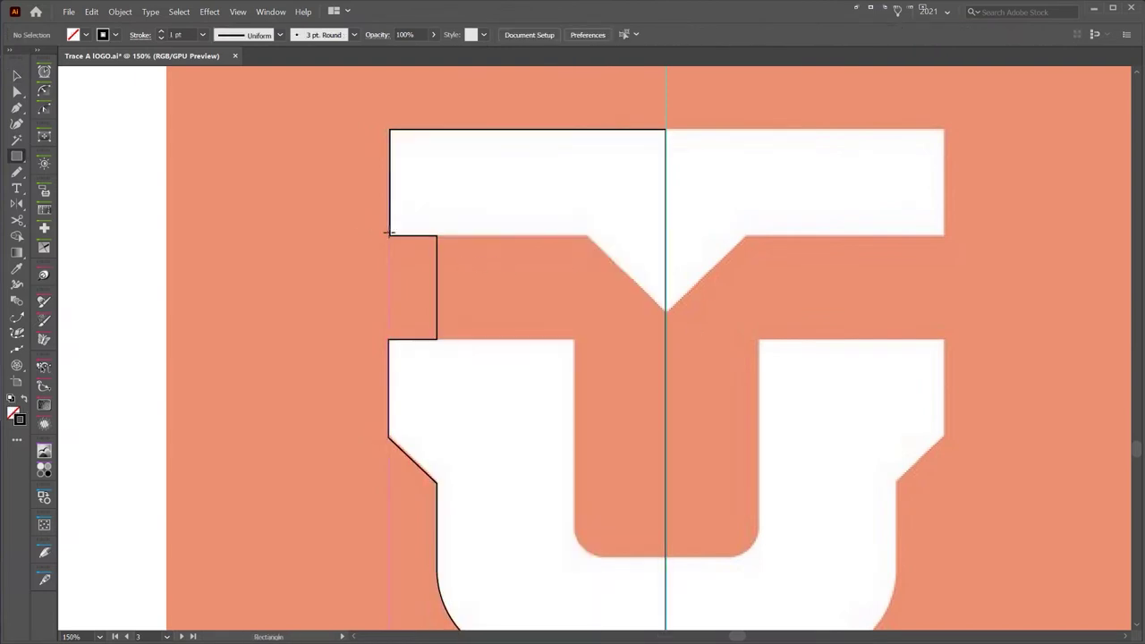
drag(391, 234, 592, 339)
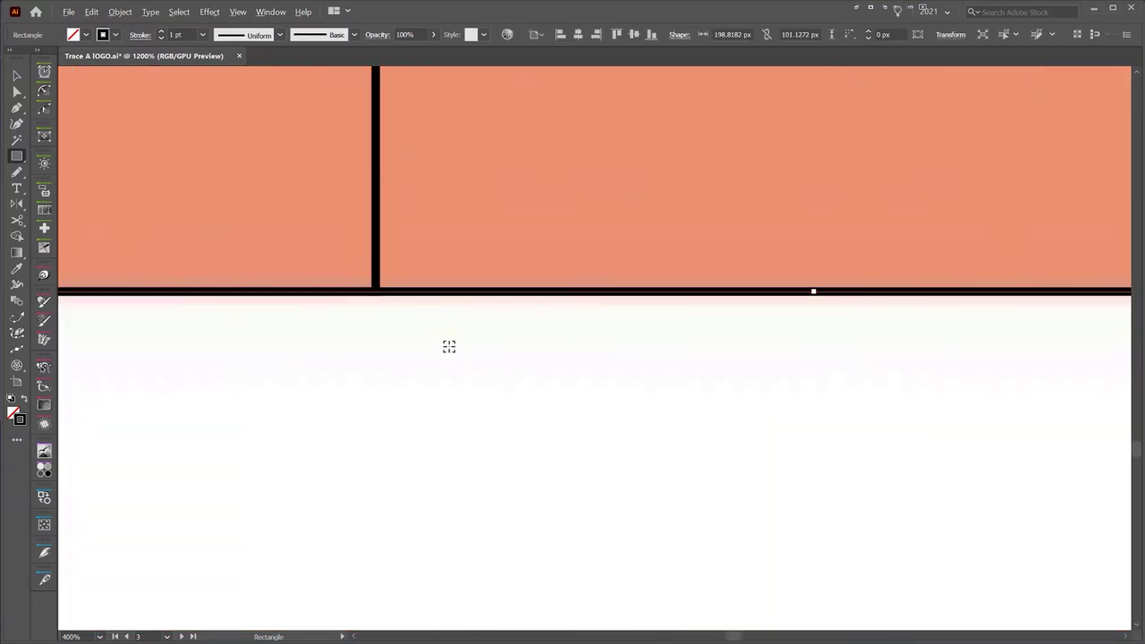
scroll(369, 300, up, 2)
drag(548, 304, 1047, 321)
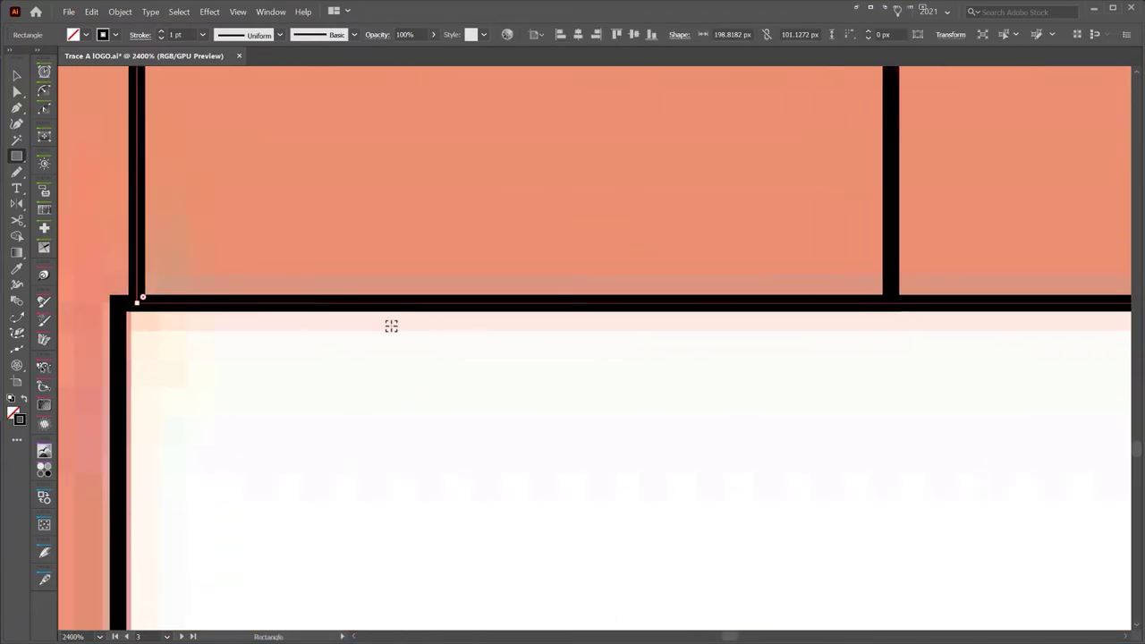
key(ctrl+y)
key(ctrl+y)
scroll(588, 282, down, 4)
drag(746, 202, 328, 331)
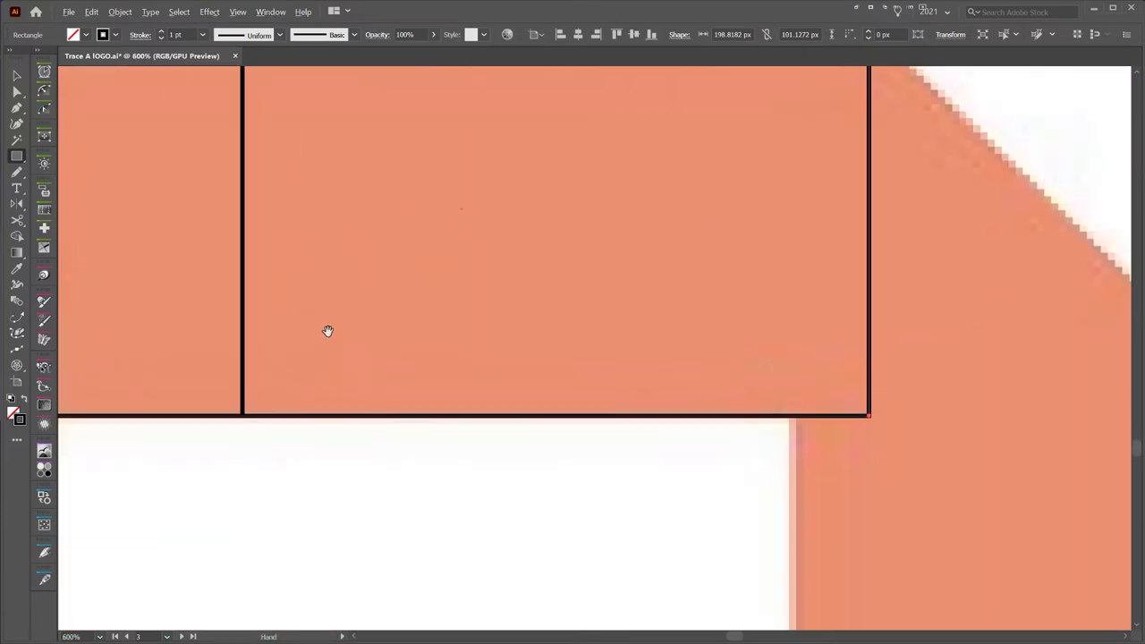
scroll(327, 330, down, 2)
- Add an anchor point midway along the right edge of the gap rectangle with the Pen tool
key(a)
click(661, 318)
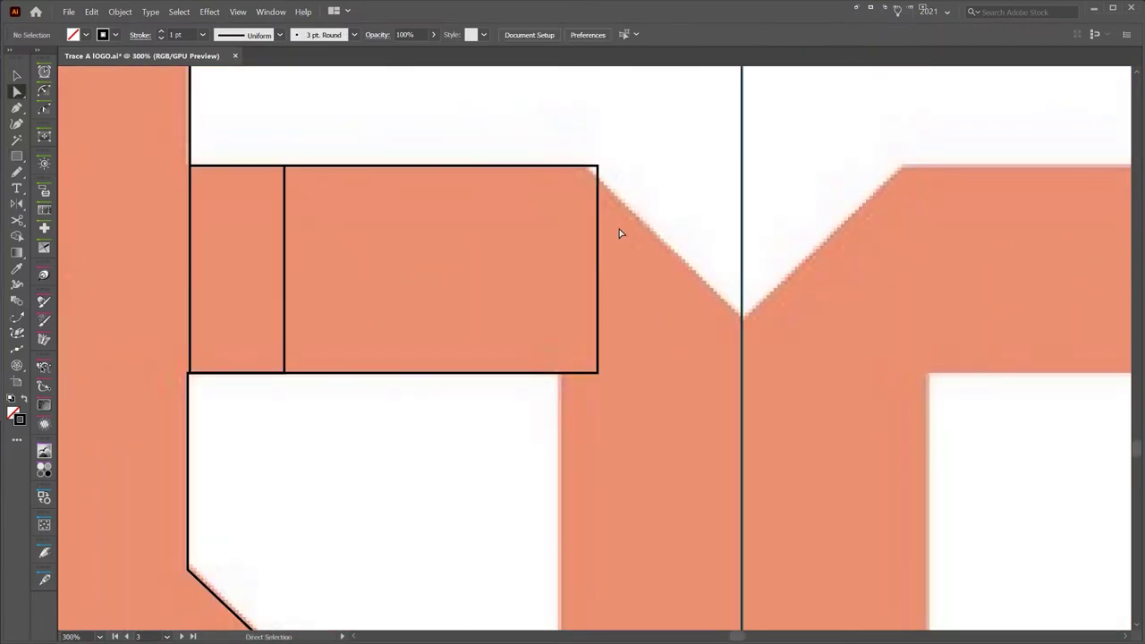
key(p)
scroll(604, 243, up, 1)
key(a)
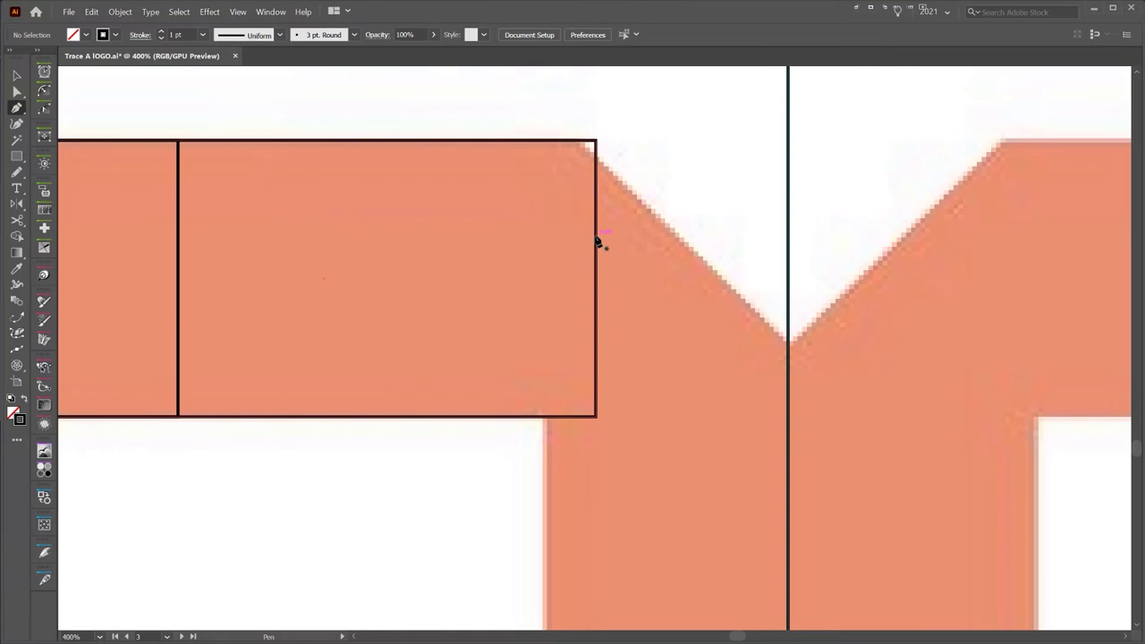
click(597, 243)
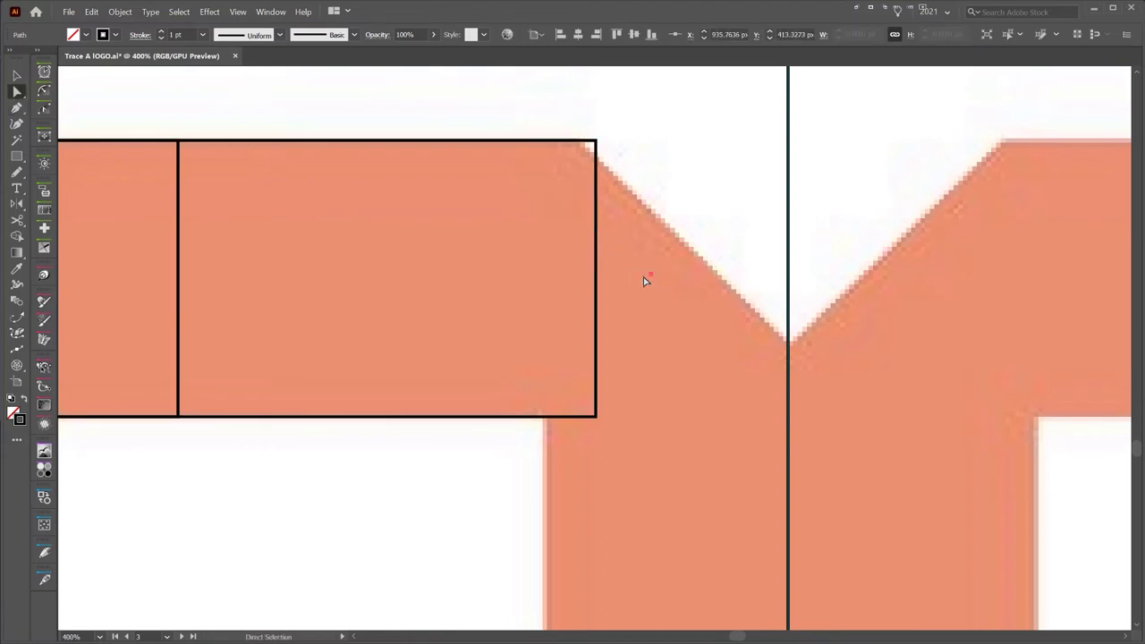
click(644, 278)
key(p)
scroll(614, 249, up, 2)
- Move the added anchor point to the V's tip on the centre guide and align the upper-right corner with the start of the V's slant
key(a)
click(591, 237)
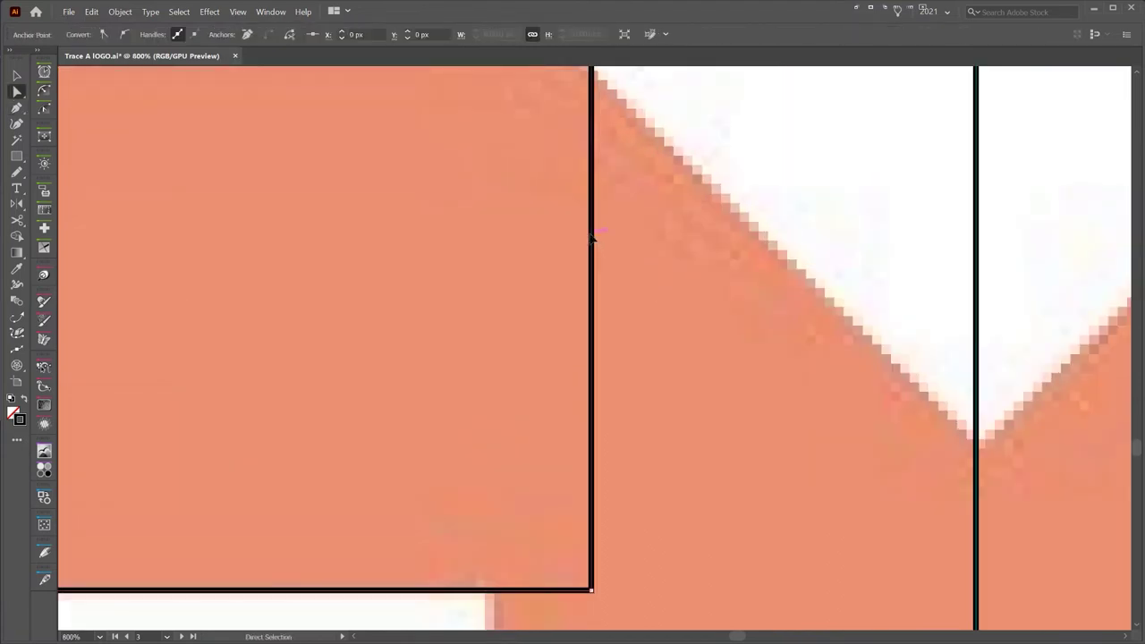
drag(591, 237, 976, 443)
scroll(681, 264, down, 1)
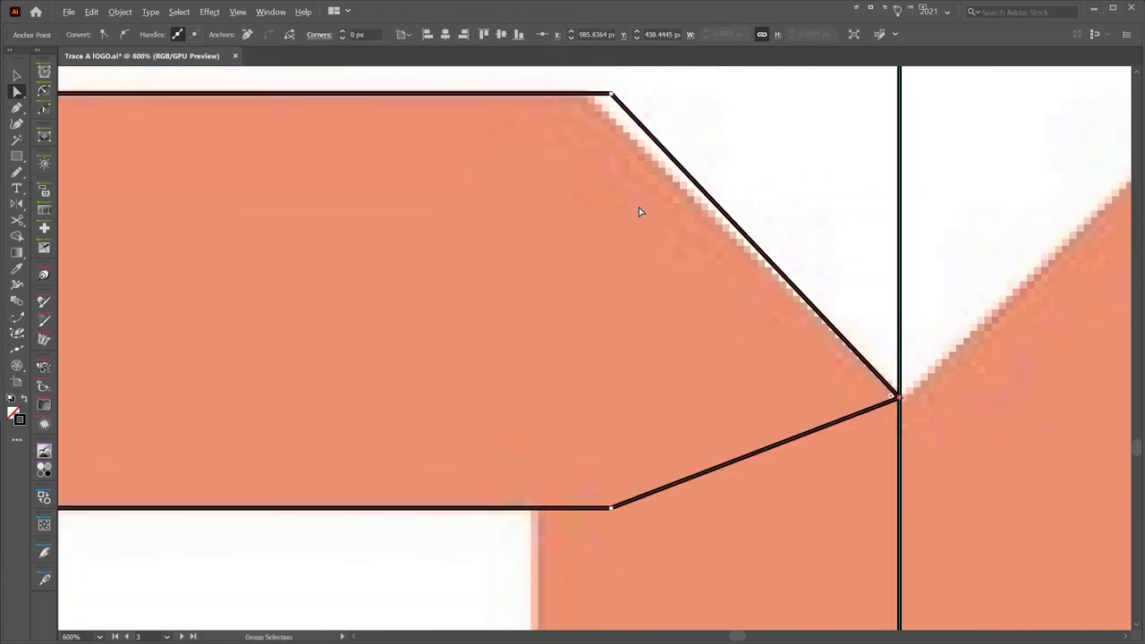
drag(613, 96, 630, 205)
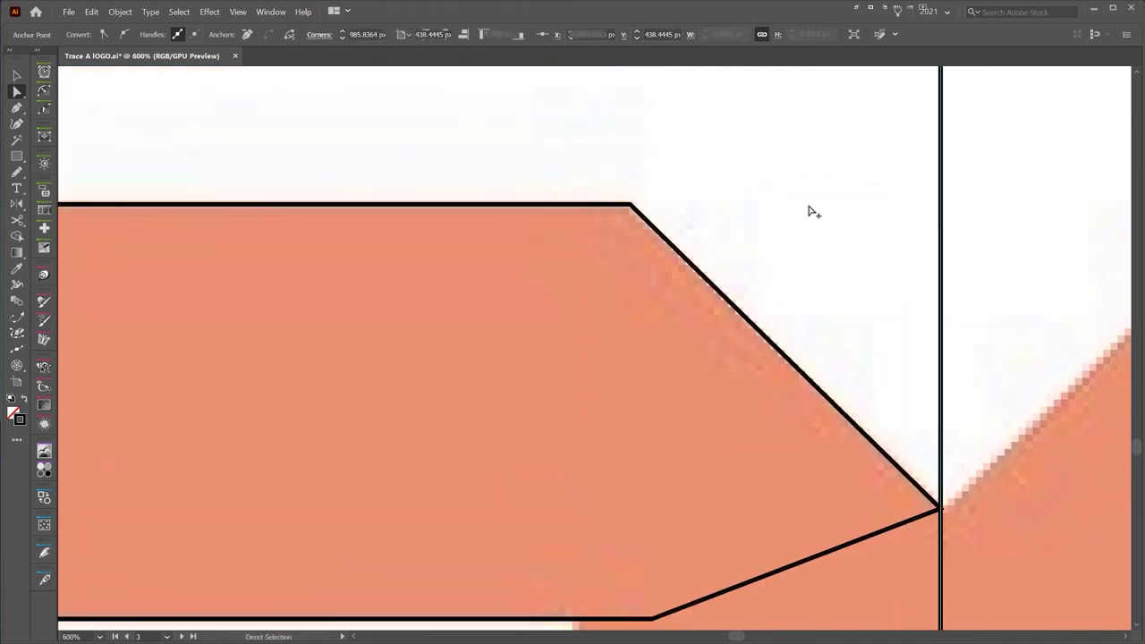
click(810, 212)
- Draw a rectangle over the left half of the U's inner opening, from slightly above its arms down to the inner base, ending at the guide
scroll(769, 259, down, 1)
drag(763, 267, 739, 74)
scroll(715, 349, down, 1)
drag(718, 354, 604, 155)
alt+scroll(604, 156, down, 1)
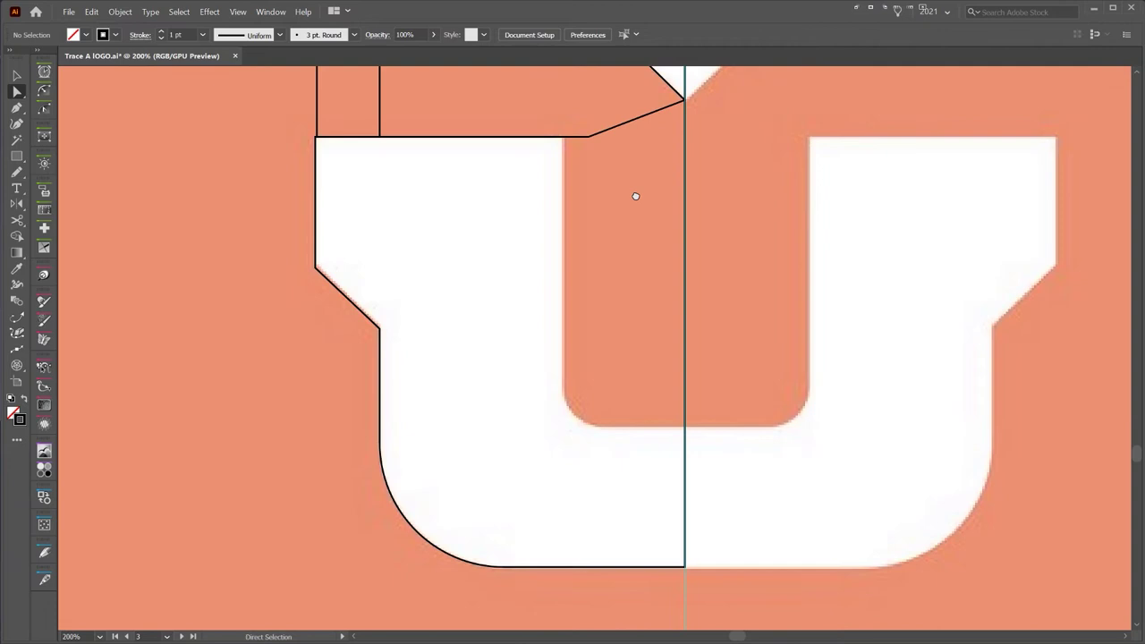
scroll(633, 197, up, 1)
key(m)
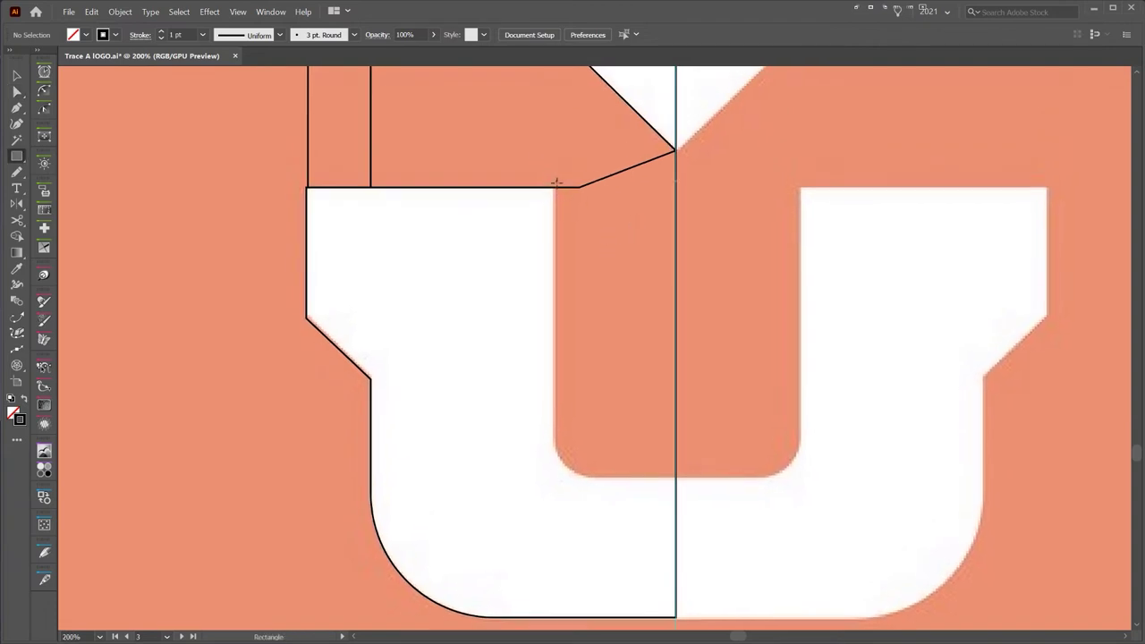
mouse_move(554, 175)
mouse_down()
mouse_move(702, 441)
mouse_move(675, 476)
mouse_up()
scroll(677, 179, up, 3)
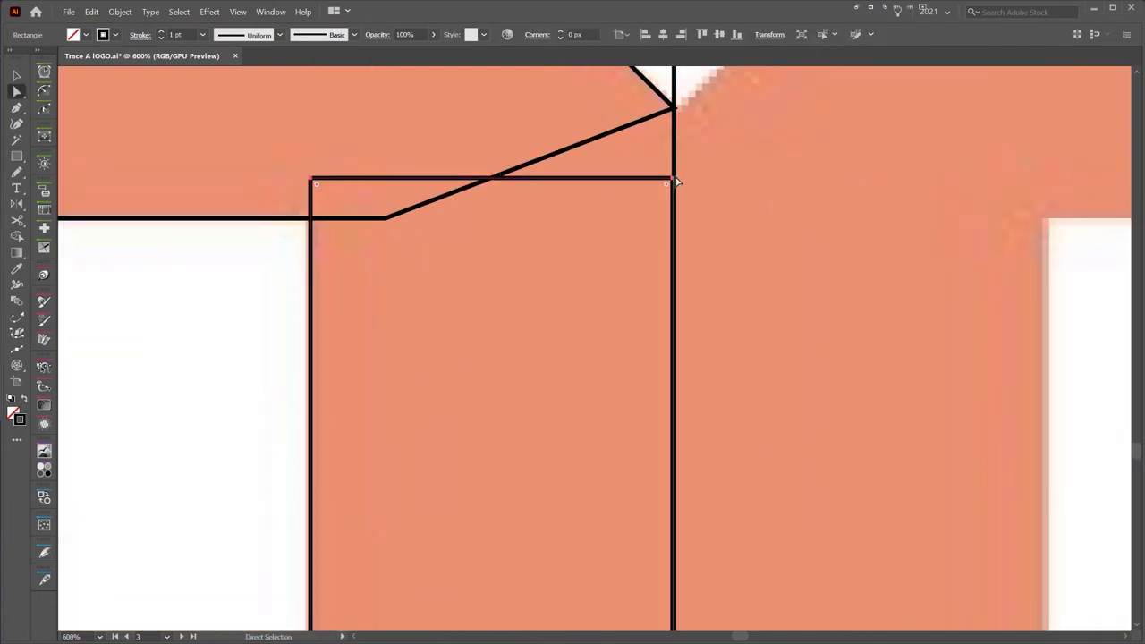
- Extend the inner-opening rectangle's right edge exactly to the centre guide, making it about 88.7 px wide
key(a)
click(671, 179)
key(v)
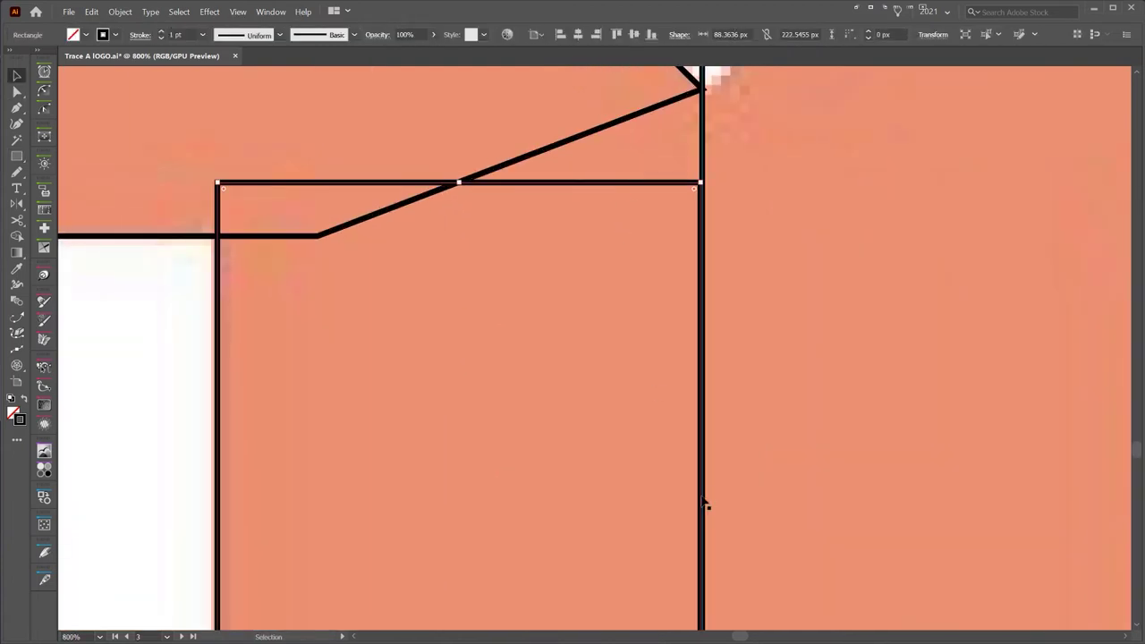
scroll(703, 504, up, 2)
scroll(698, 510, up, 3)
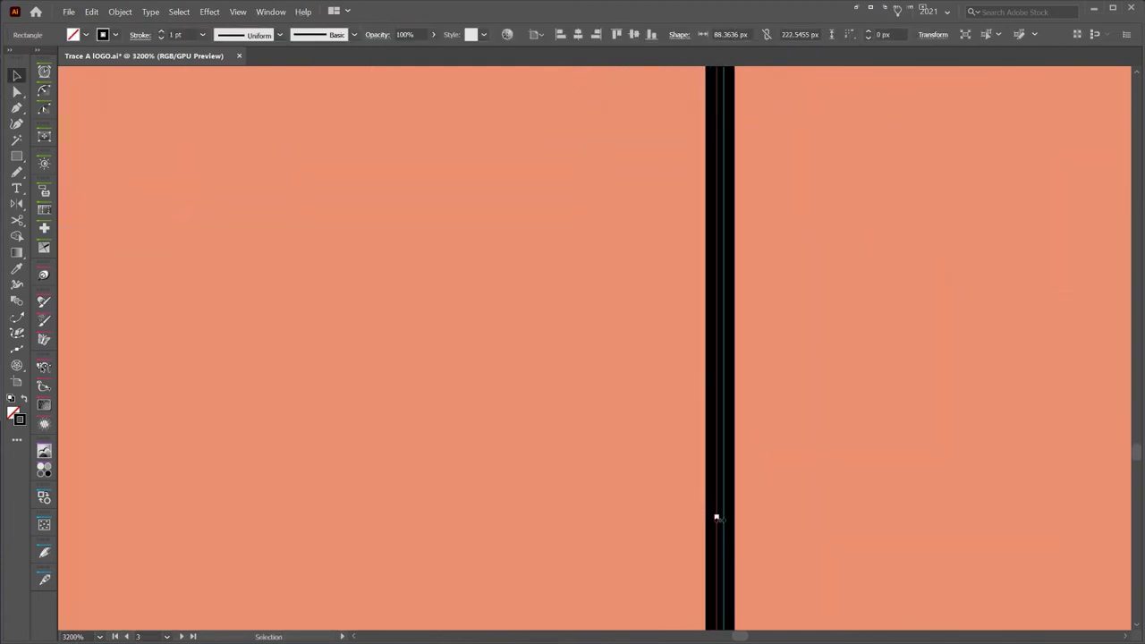
drag(716, 517, 722, 519)
scroll(718, 189, down, 5)
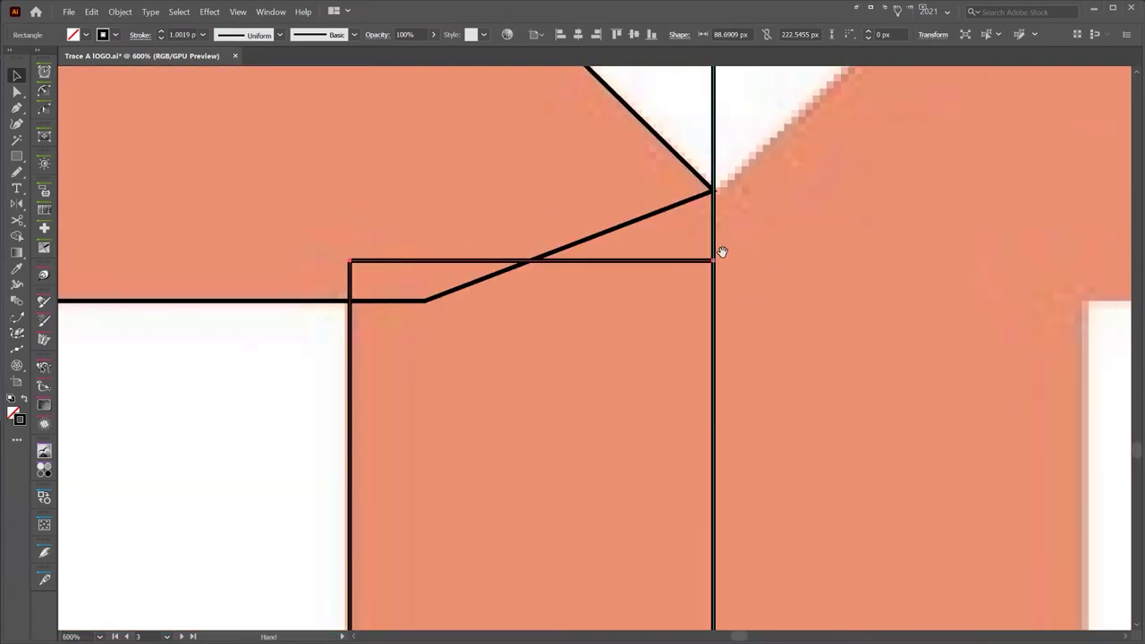
- Raise the inner-opening rectangle's upper-right corner to the V's tip on the centre guide
key(a)
drag(712, 260, 710, 187)
click(667, 261)
scroll(667, 260, down, 3)
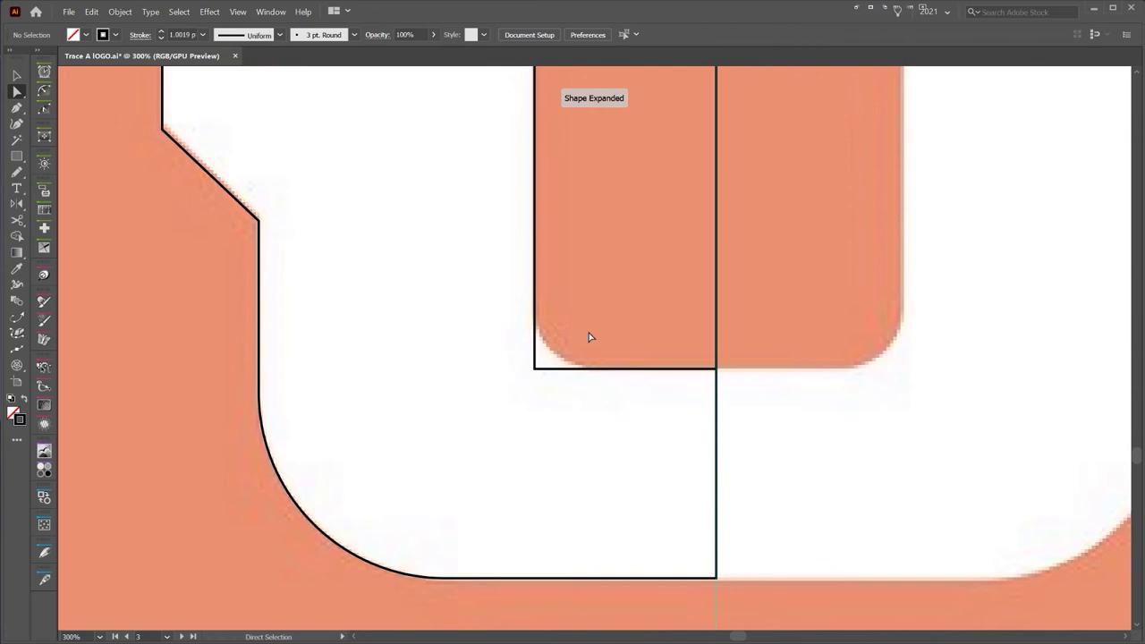
- Round the lower-left corner of the inner-opening shape to a radius of 31.05 px, following the reference curve
scroll(588, 336, up, 3)
drag(519, 384, 417, 475)
drag(483, 407, 657, 284)
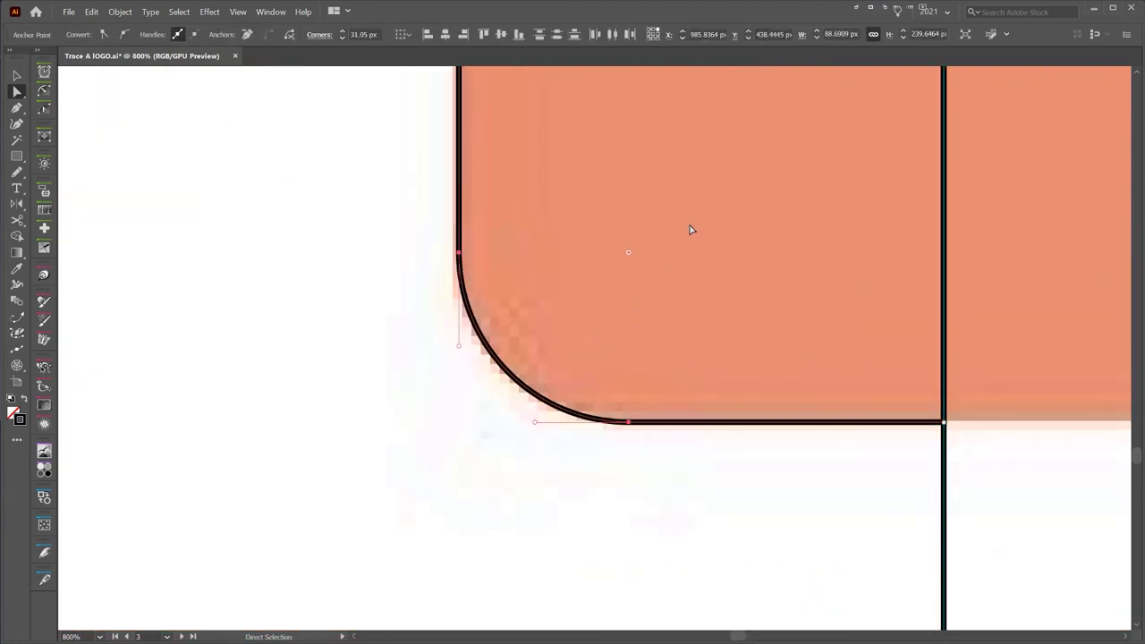
scroll(689, 230, down, 5)
scroll(605, 153, up, 3)
scroll(605, 154, down, 3)
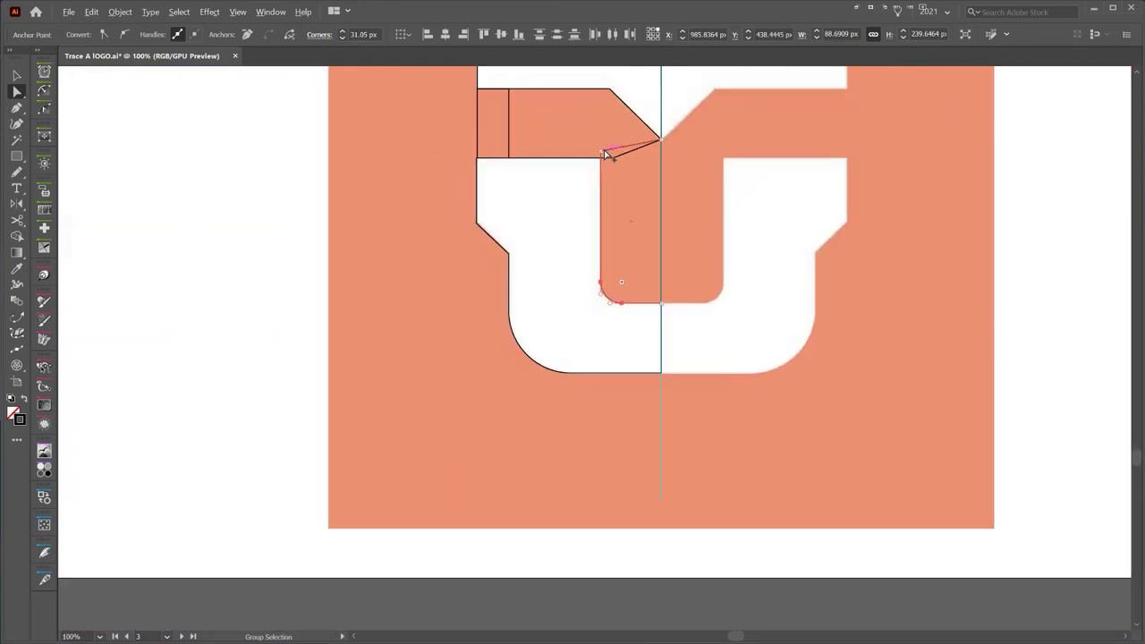
- Swap the fill and stroke of the large outer half-logo shape to give it a solid black fill
key(v)
click(485, 327)
key(shift+x)
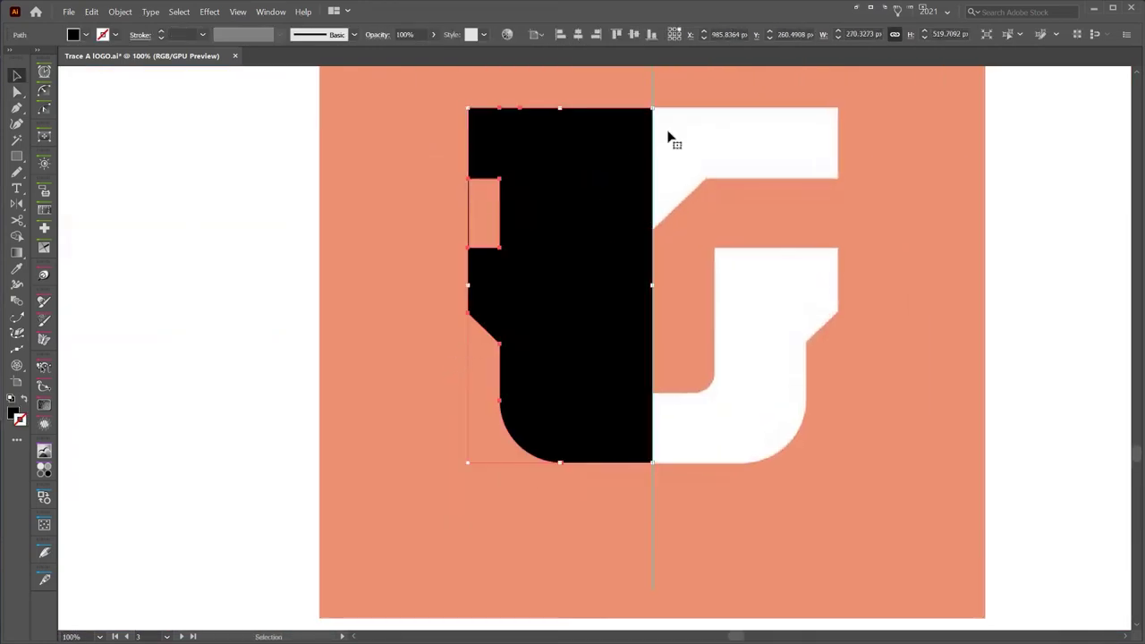
click(688, 114)
drag(635, 127, 828, 106)
key(ctrl+z)
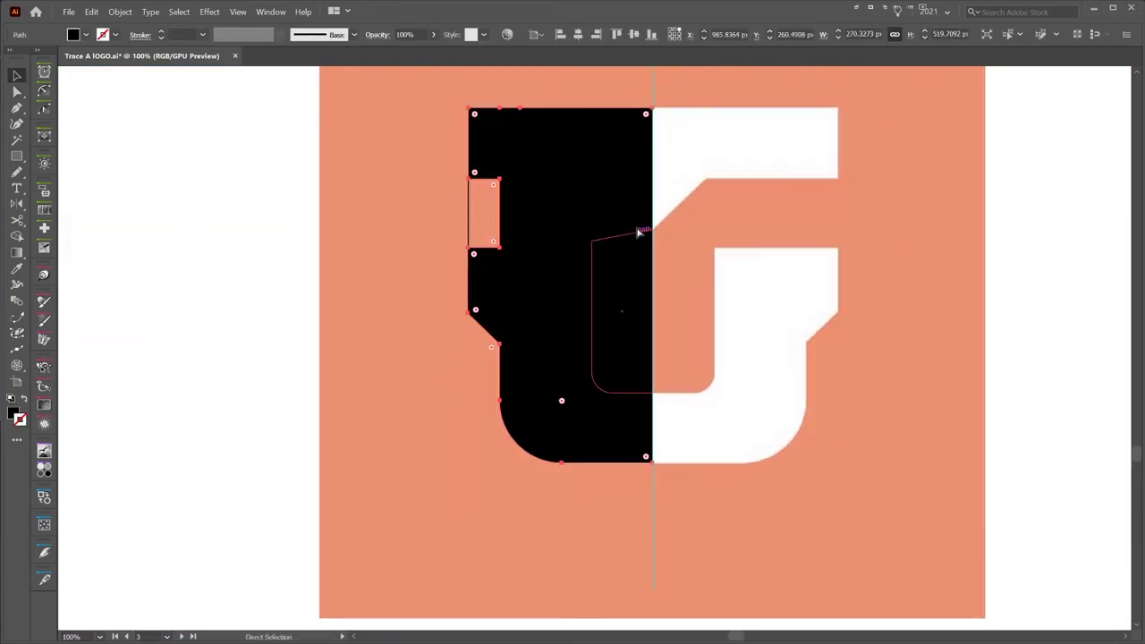
- Lock the black half-logo shape and bring the gap and inner-opening paths in front of it with blue outlines
key(ctrl+2)
drag(758, 159, 432, 294)
scroll(554, 211, up, 2)
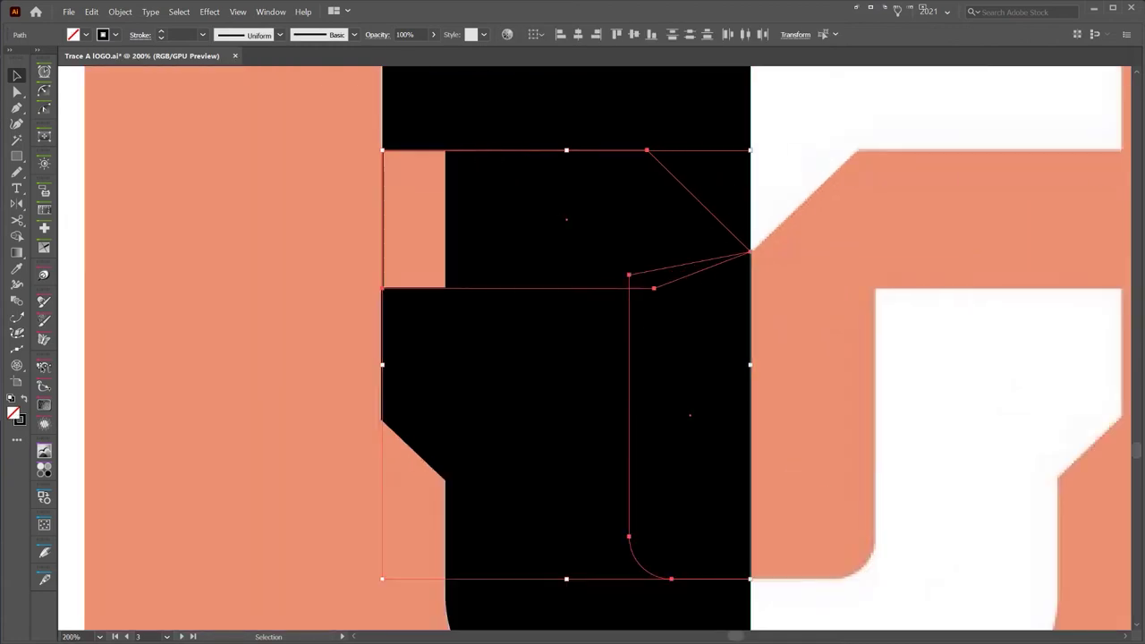
click(971, 154)
scroll(713, 157, up, 1)
scroll(859, 178, down, 2)
drag(853, 168, 791, 156)
scroll(779, 174, up, 1)
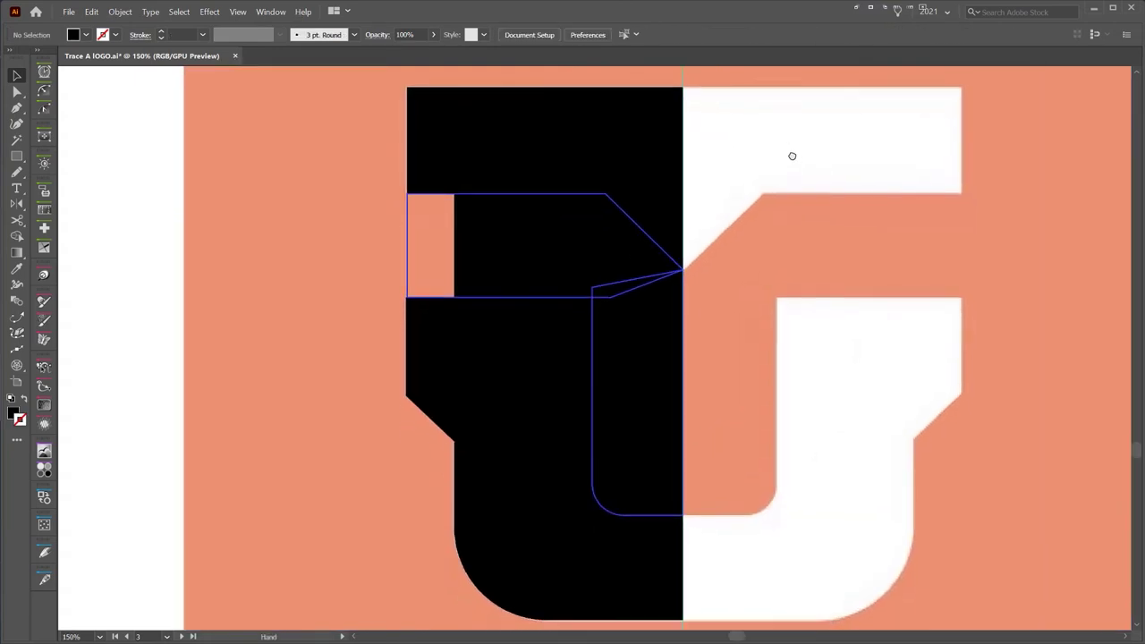
key(shift+m)
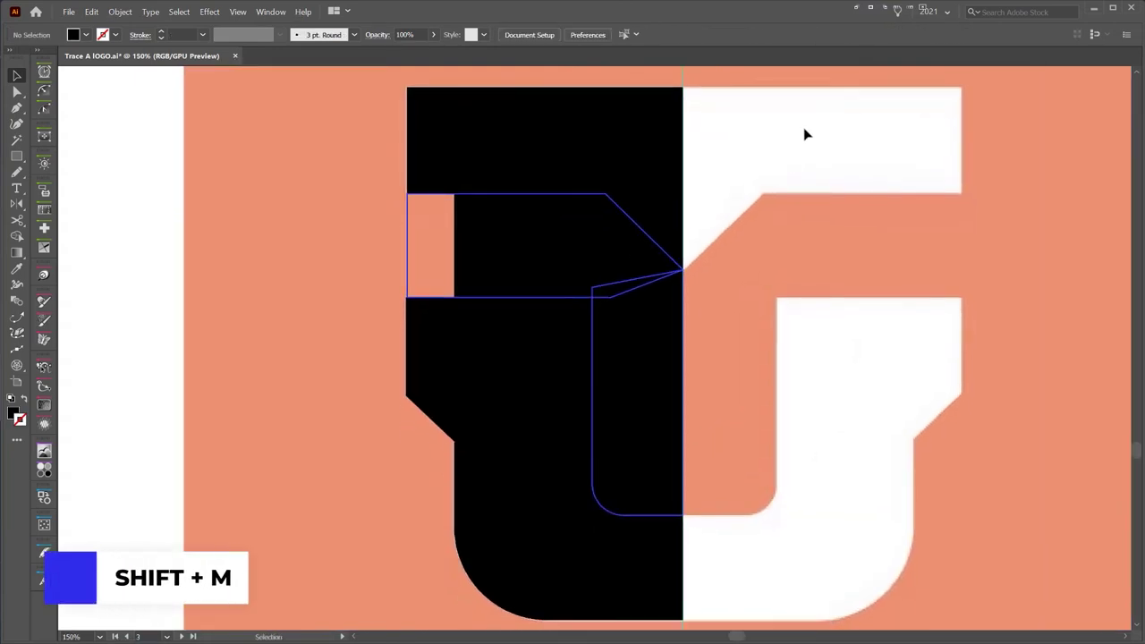
drag(576, 135, 665, 126)
key(ctrl+z)
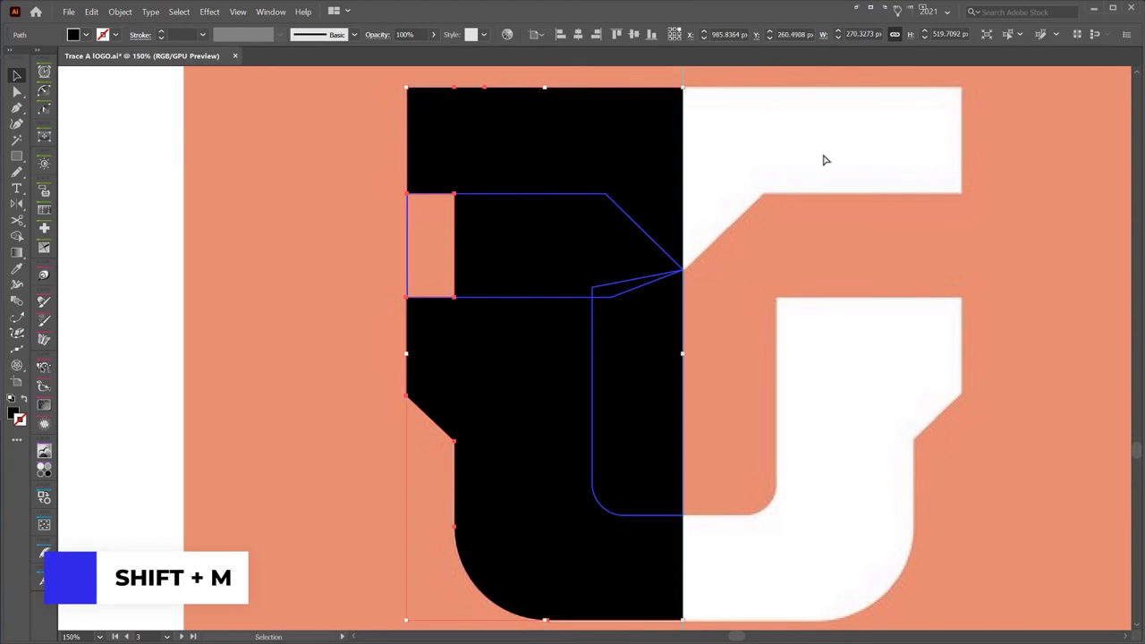
- Select all three left-half shapes and subtract the gap and inner-opening areas from the black shape with Shape Builder
drag(840, 141, 340, 429)
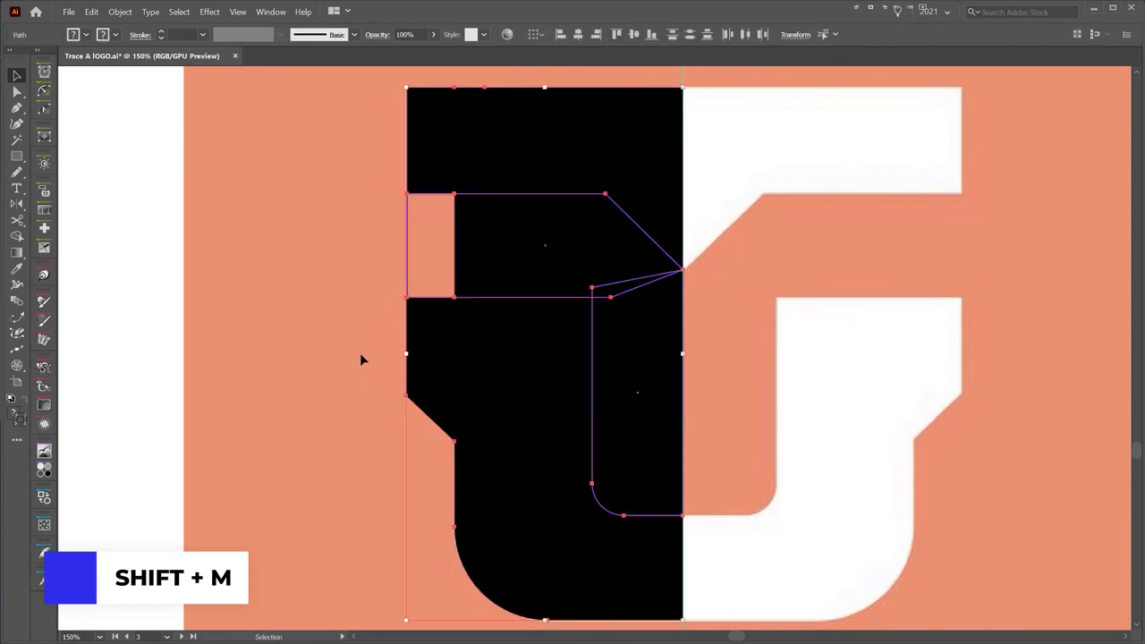
key(shift+m)
scroll(396, 232, up, 1)
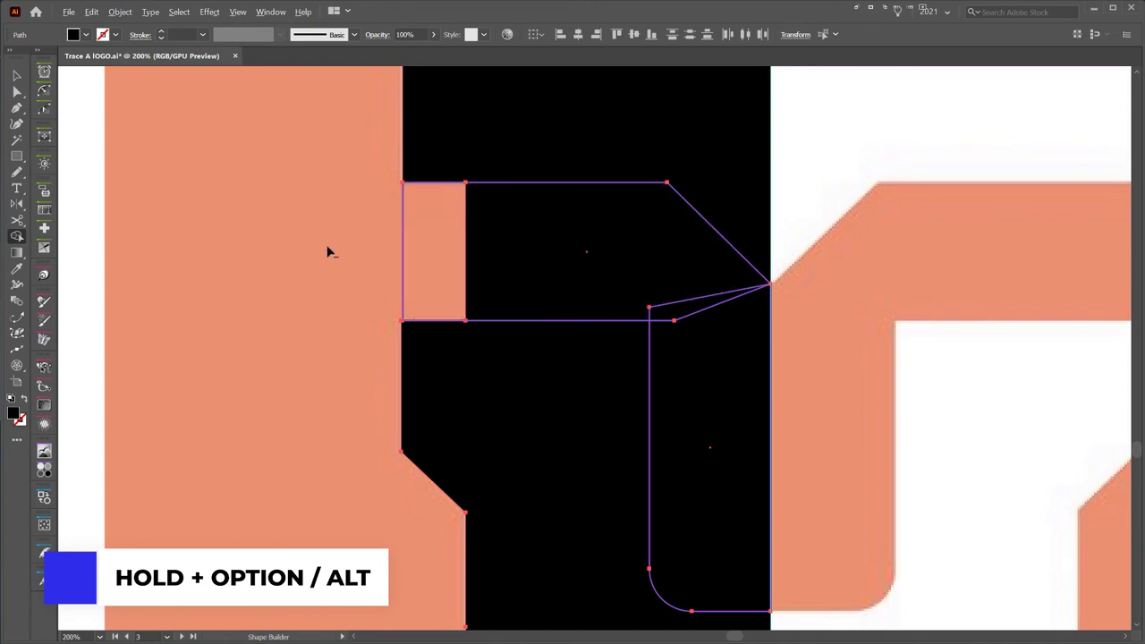
drag(329, 248, 586, 262)
mouse_move(697, 302)
mouse_down()
mouse_move(737, 348)
mouse_move(801, 374)
mouse_up()
key(v)
key(ctrl+shift+a)
key(ctrl+0)
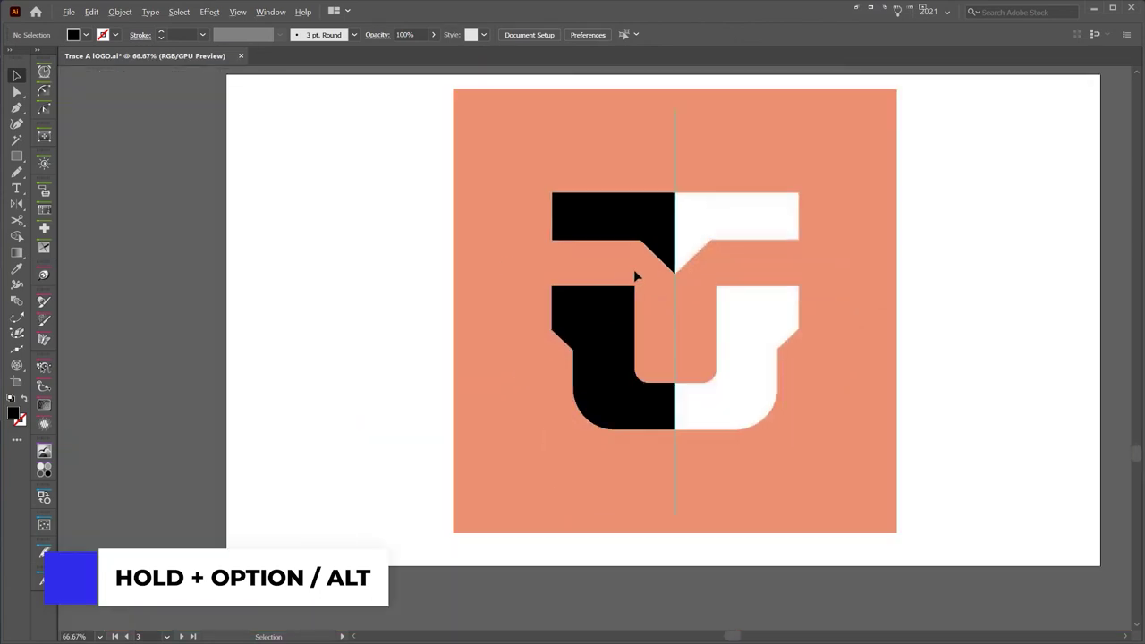
- Group the black left halves of the T and the U
scroll(703, 266, up, 3)
drag(701, 257, 647, 275)
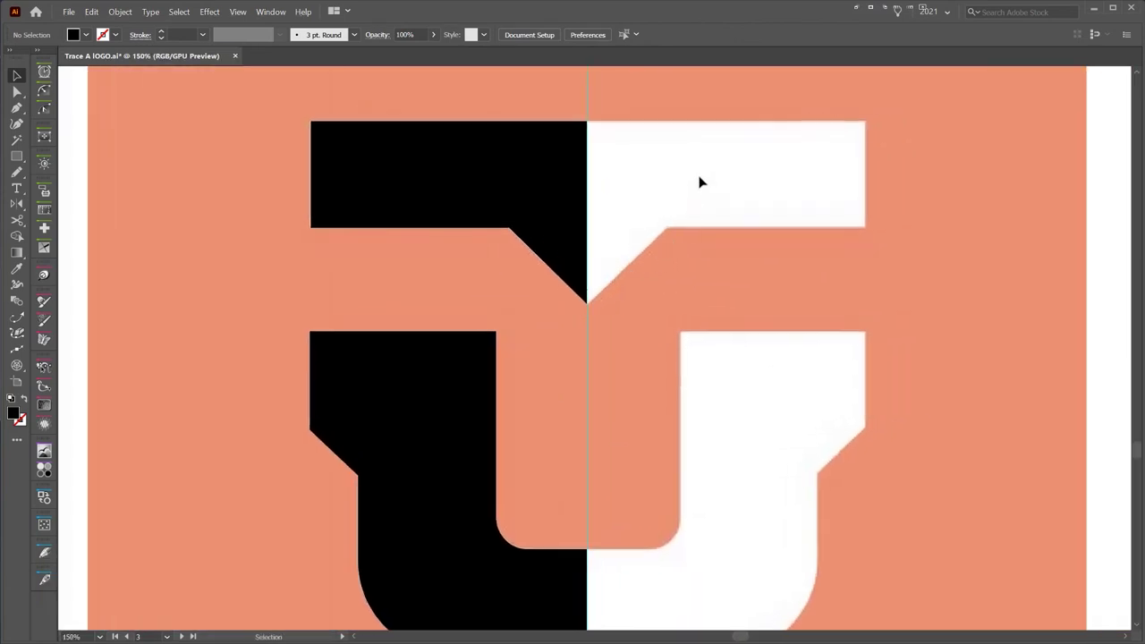
drag(696, 177, 405, 382)
key(ctrl+shift+a)
click(524, 184)
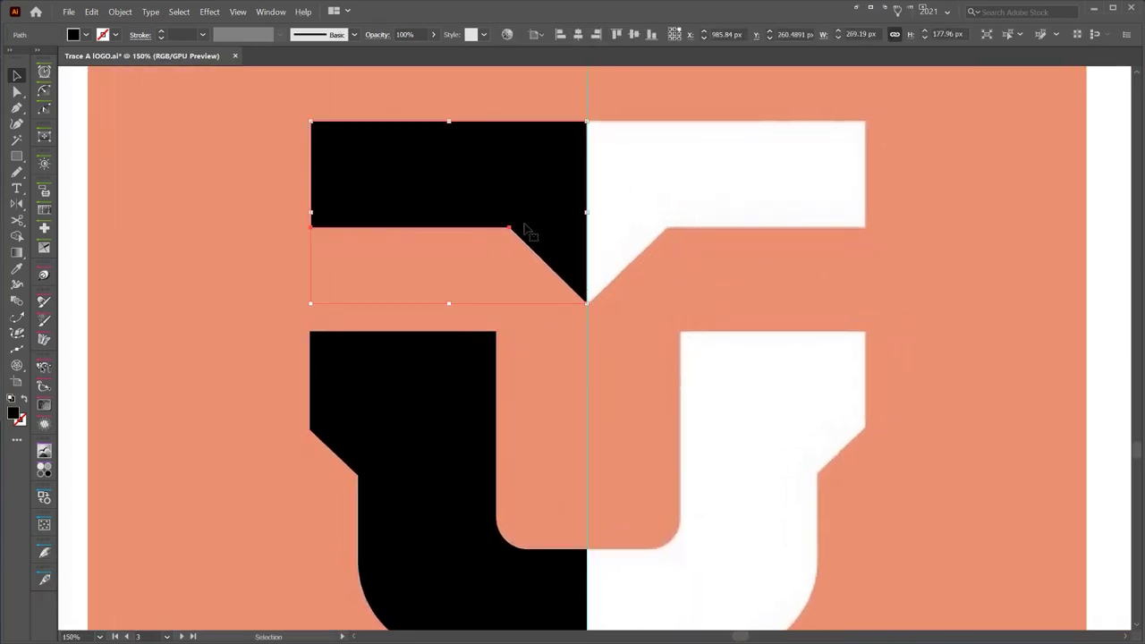
drag(527, 229, 419, 165)
key(ctrl+z)
shift+click(430, 410)
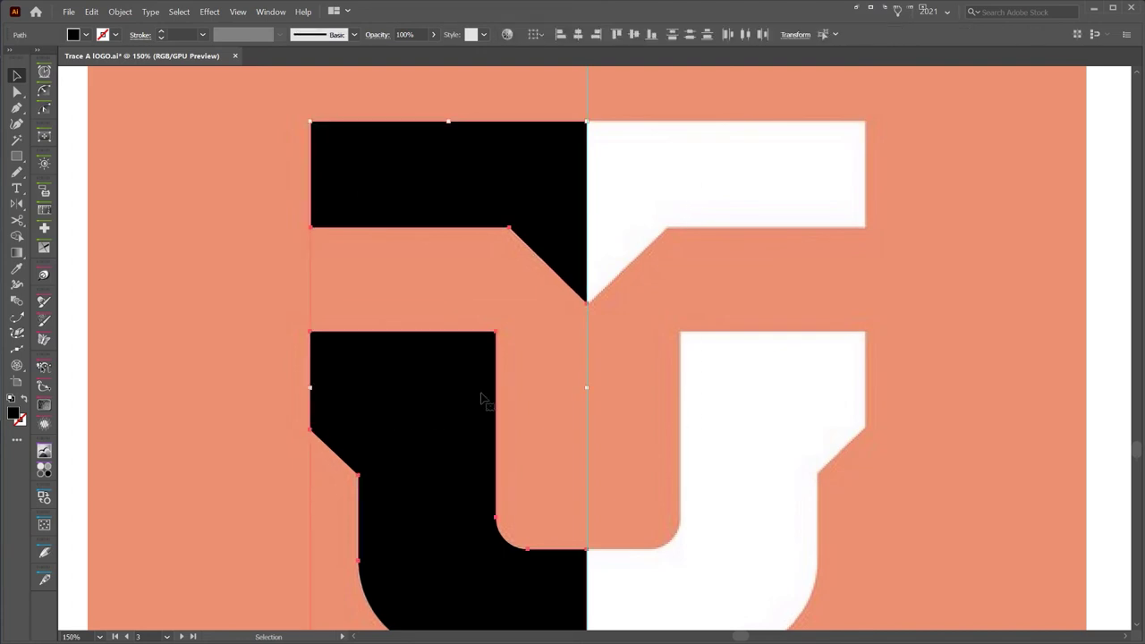
key(a)
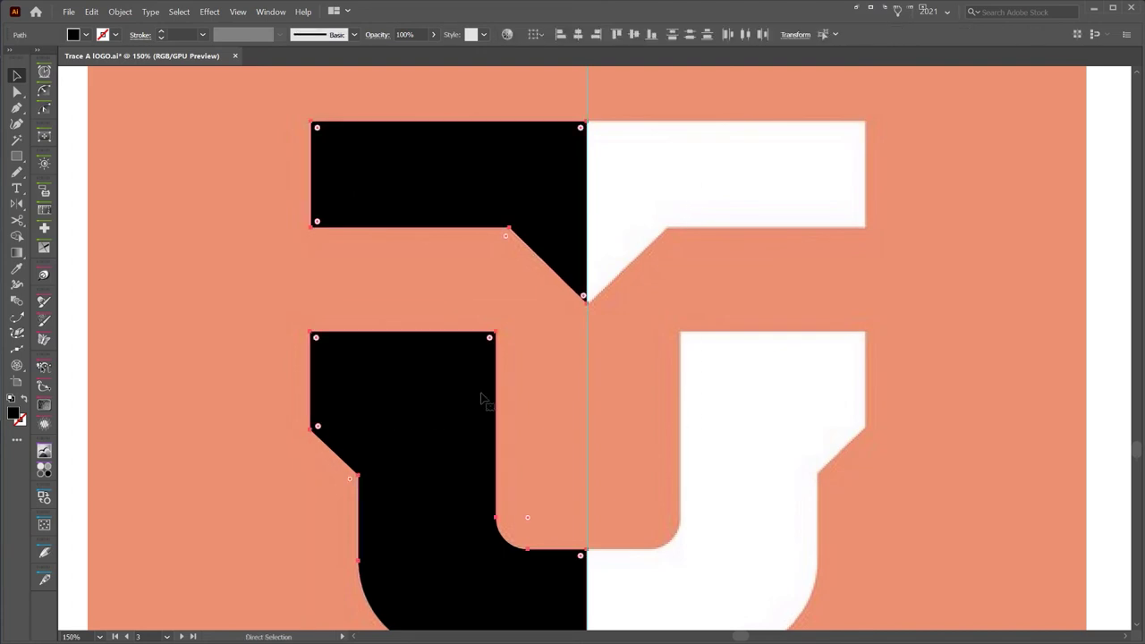
key(ctrl+g)
key(v)
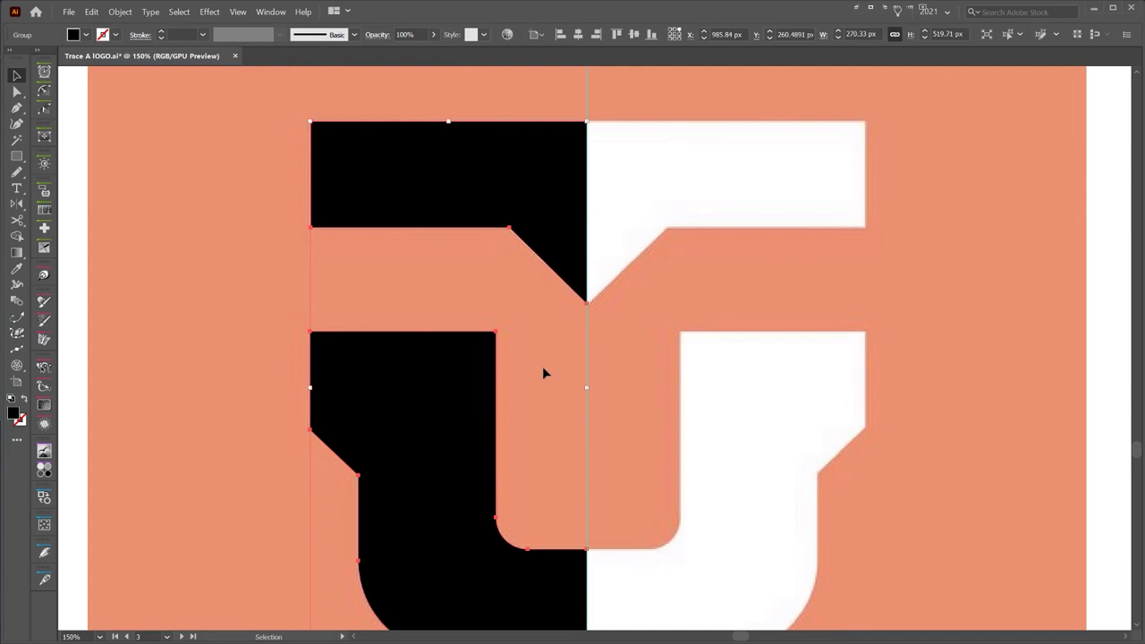
- Reflect a copy of the group across the vertical axis, with the V's tip on the centre guide as origin
key(o)
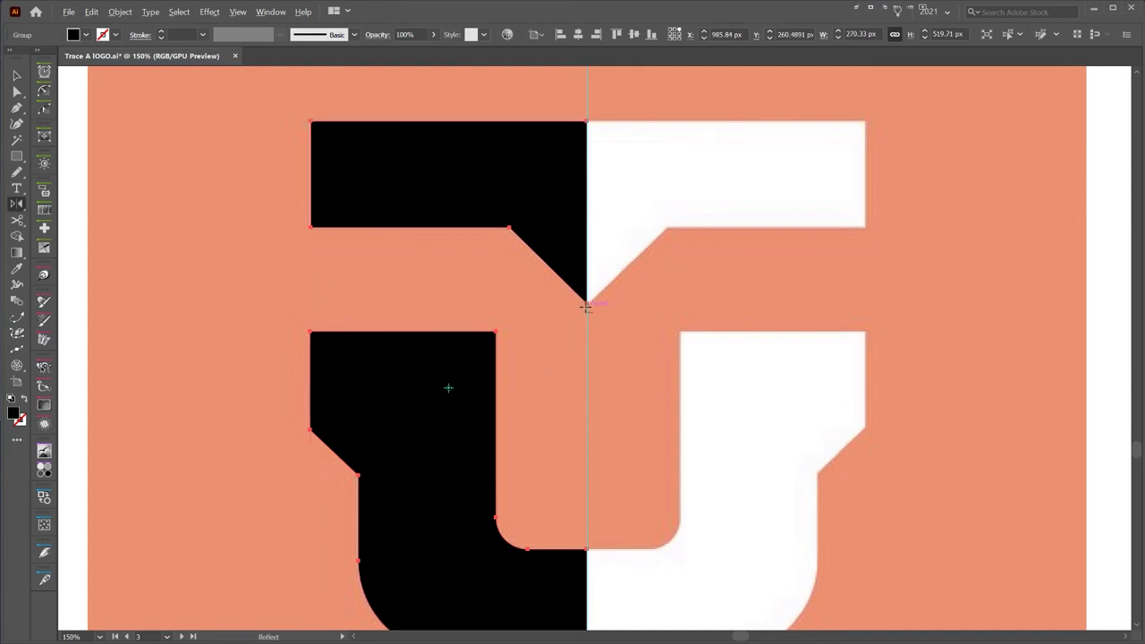
scroll(586, 306, up, 5)
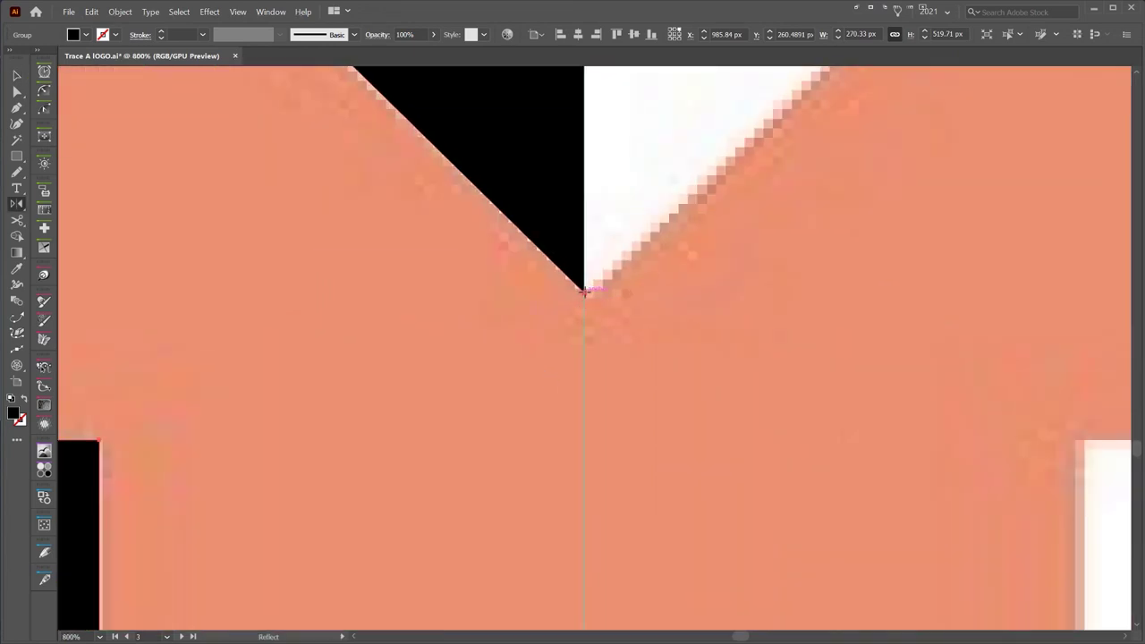
scroll(583, 291, down, 4)
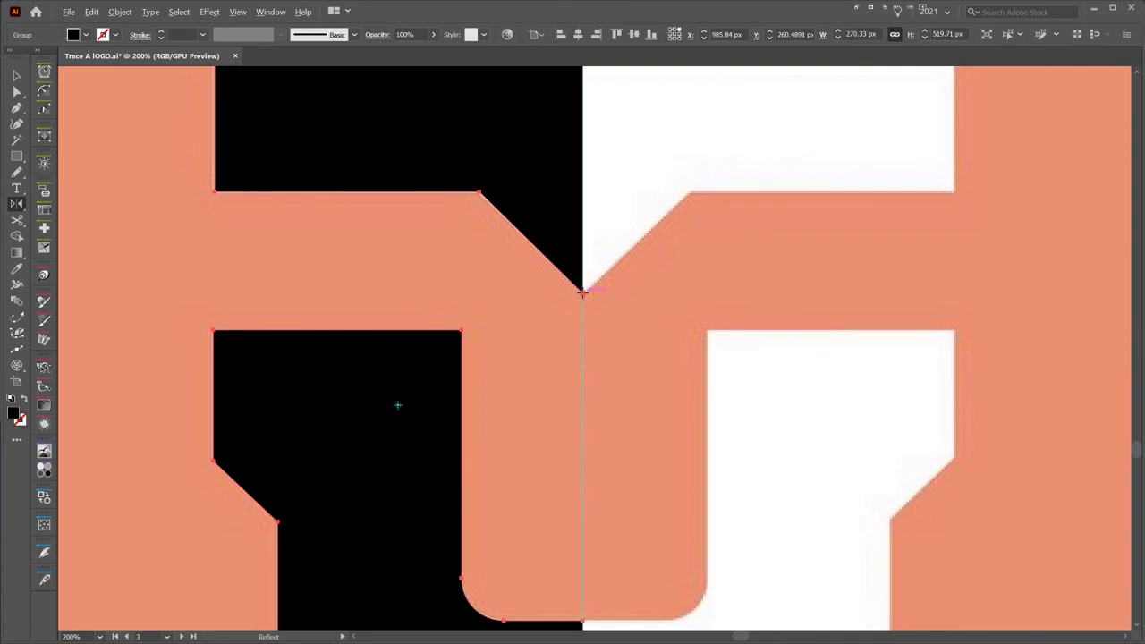
alt+click(582, 292)
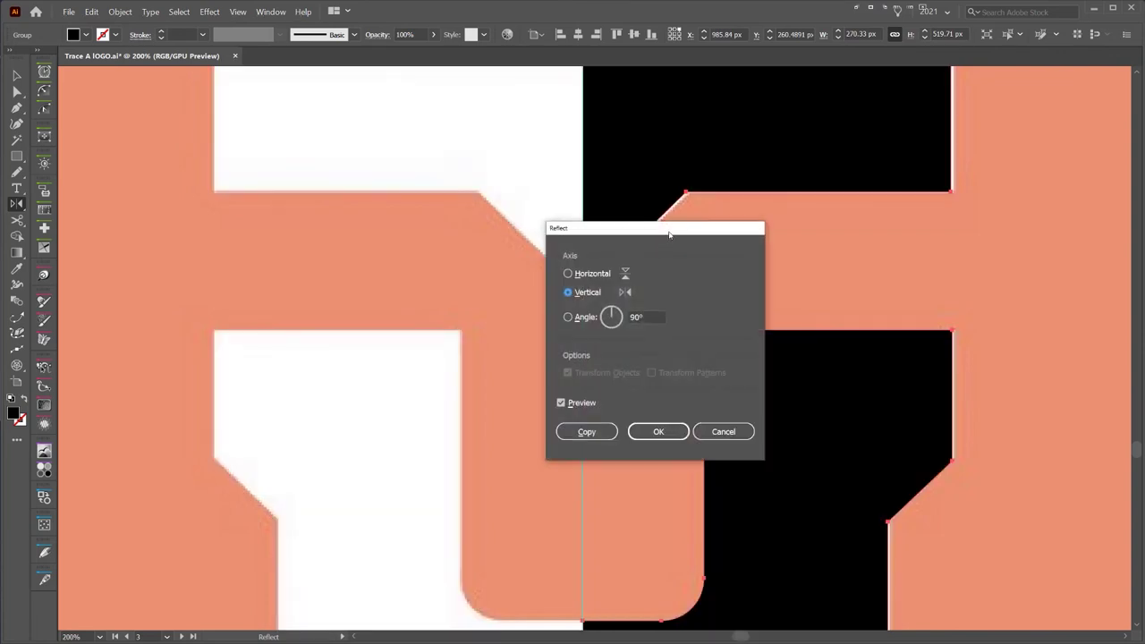
drag(669, 233, 601, 211)
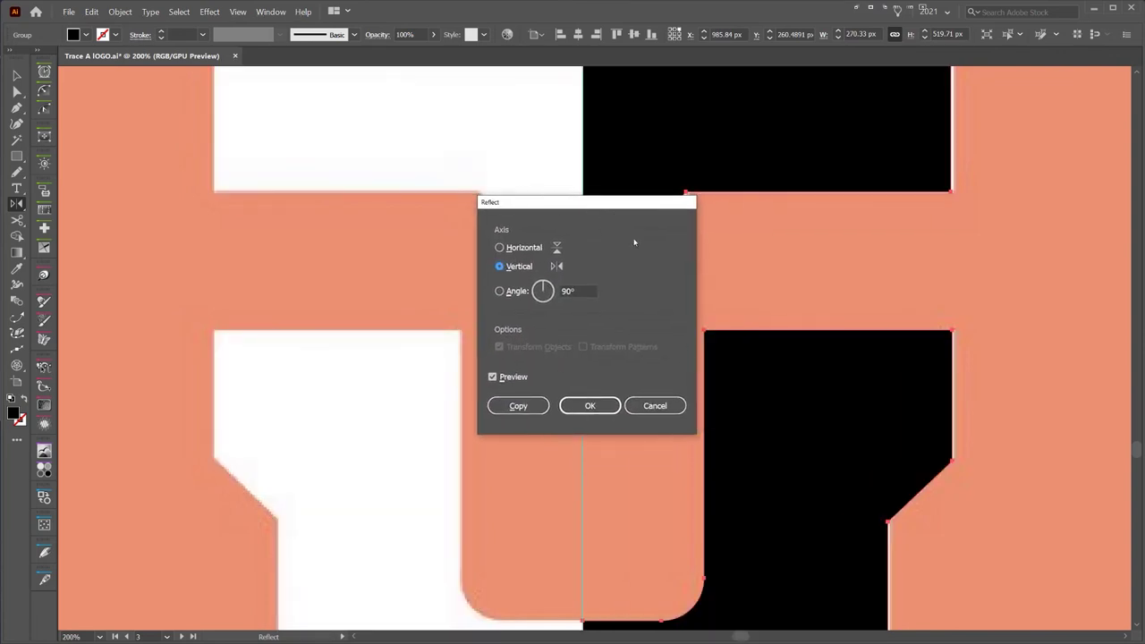
click(511, 379)
click(509, 379)
click(535, 407)
key(ctrl+0)
key(v)
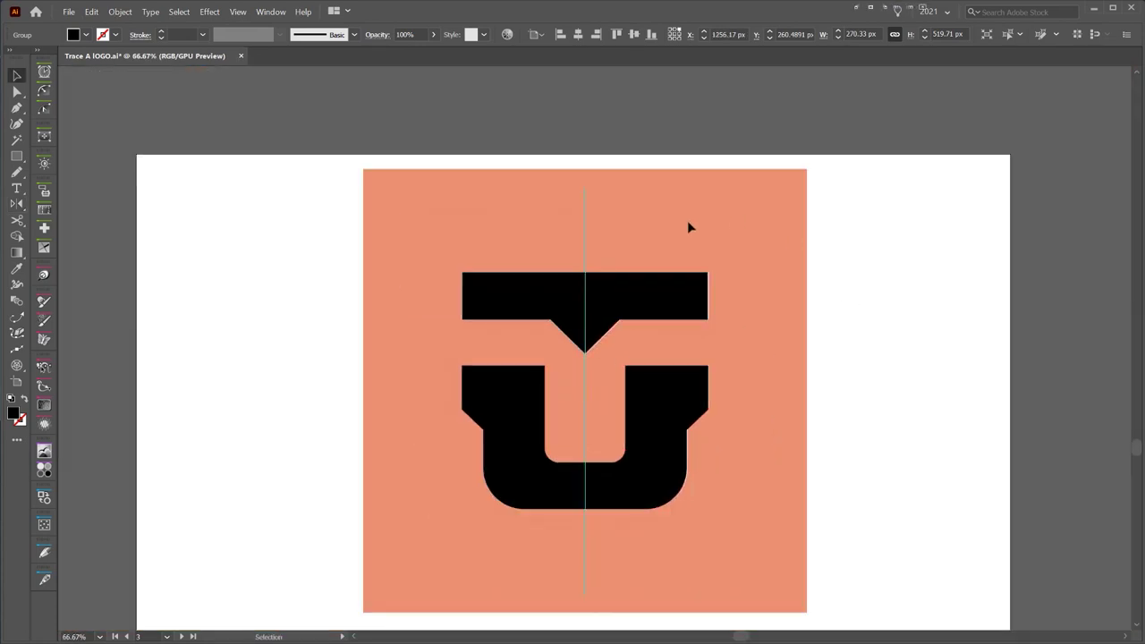
- Try moving the right and left halves of the logo separately, undoing each move
click(689, 227)
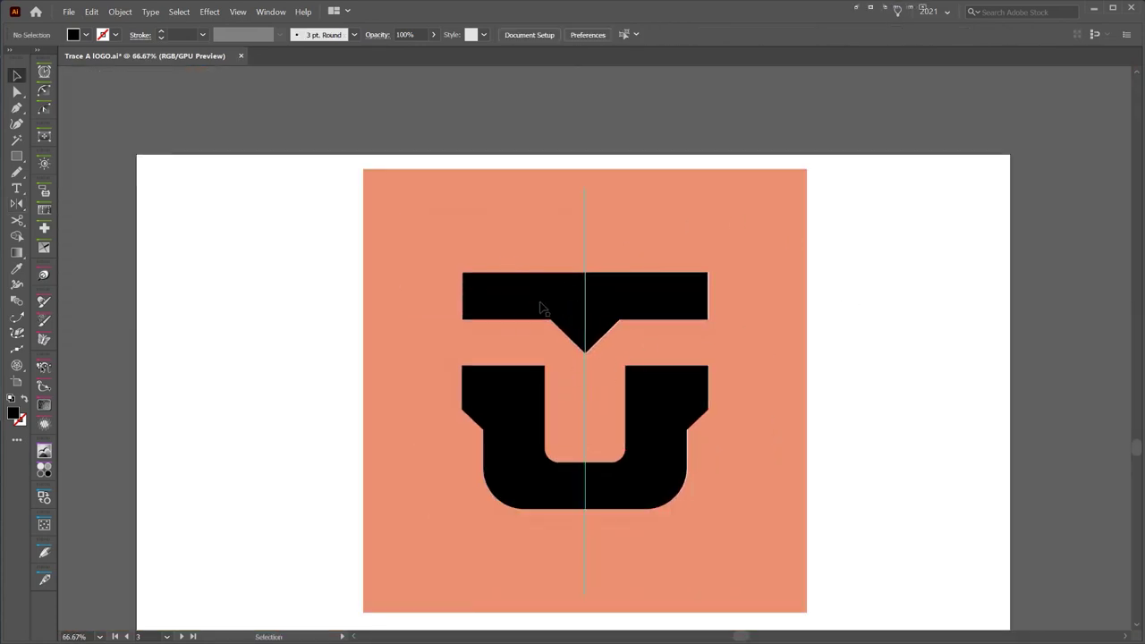
drag(611, 300, 666, 285)
key(ctrl+z)
drag(563, 296, 478, 296)
key(ctrl+z)
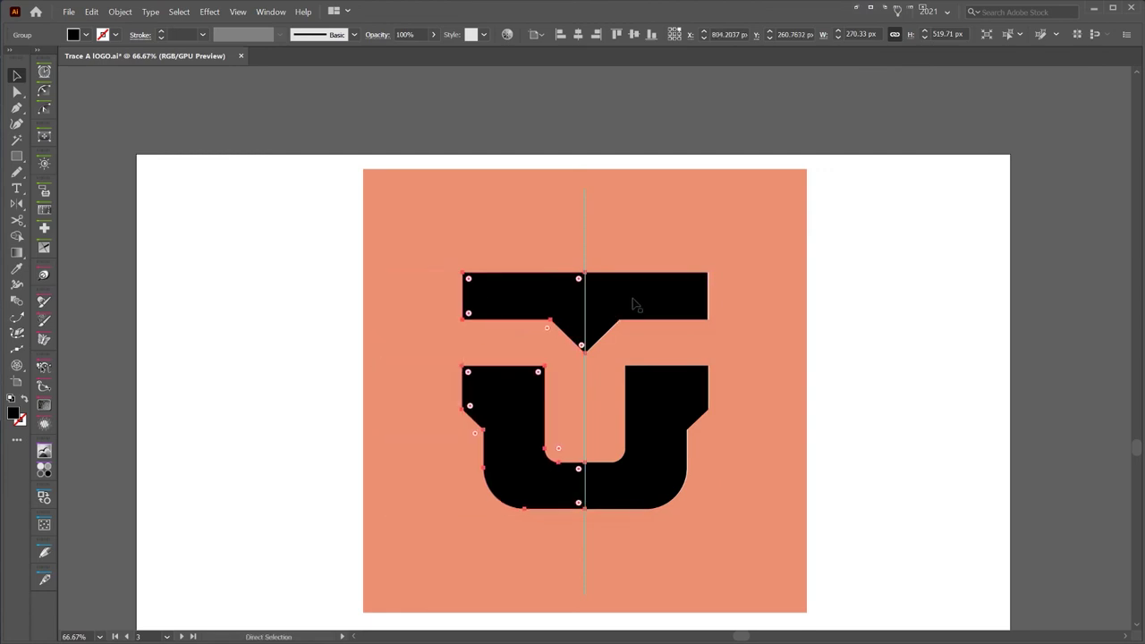
- Inspect the seam at the centre guide, select both logo halves and bring up the Pathfinder operations
scroll(569, 277, up, 8)
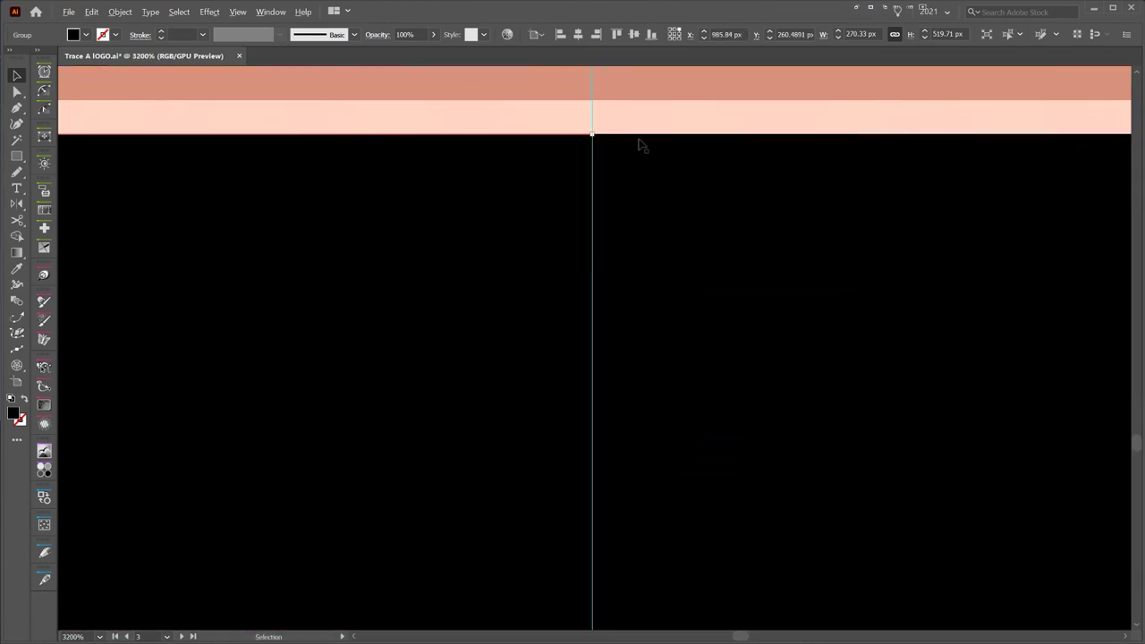
scroll(642, 145, down, 10)
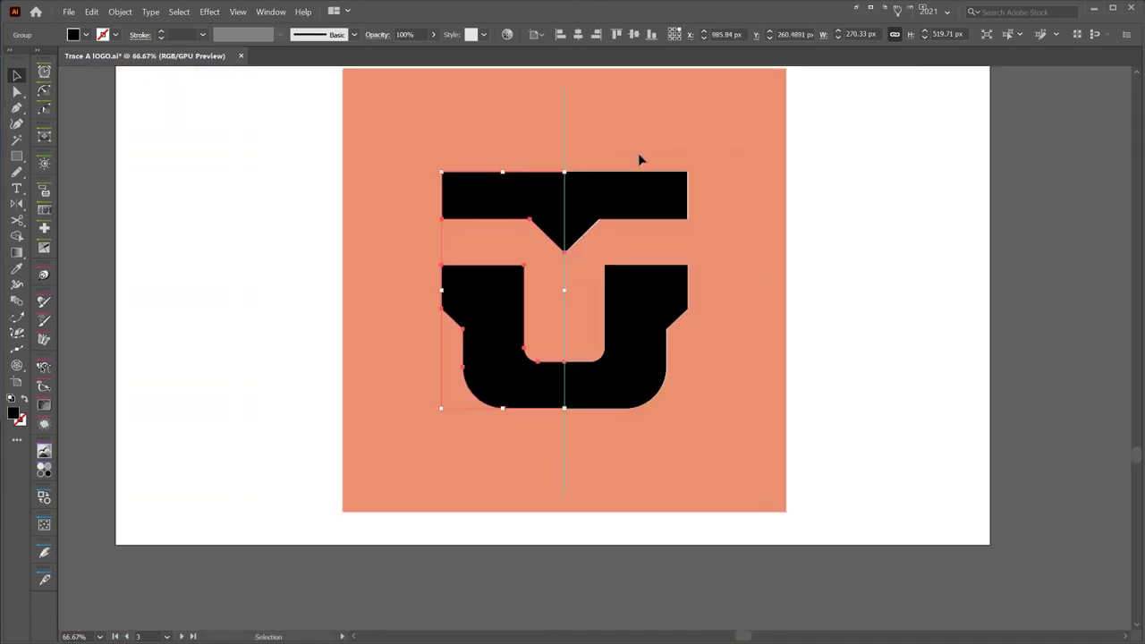
click(716, 122)
drag(715, 122, 505, 394)
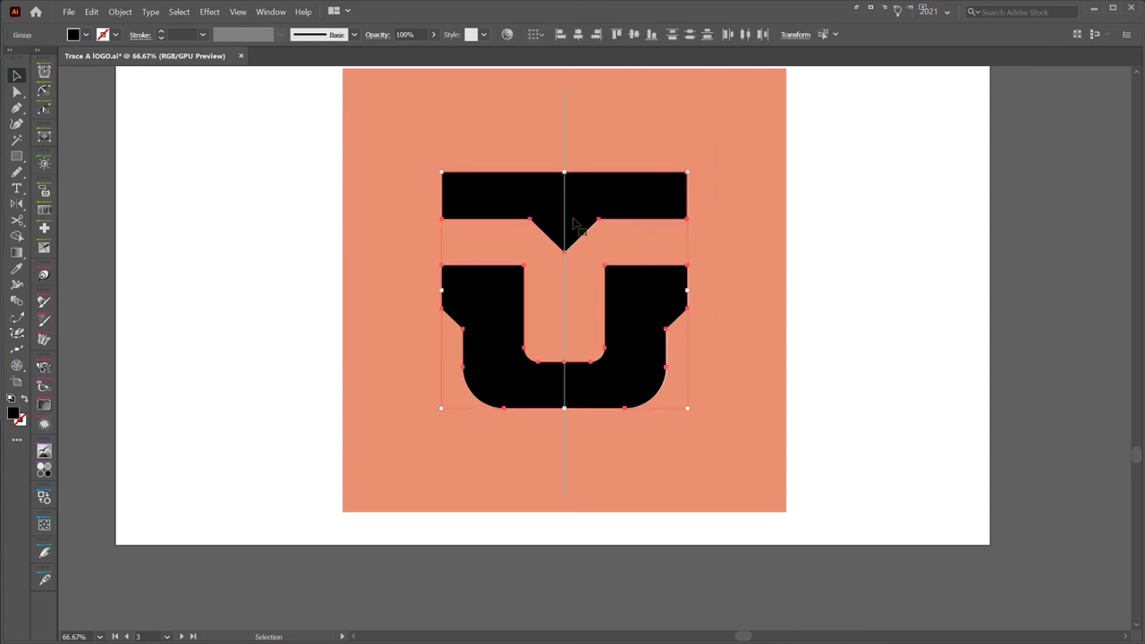
scroll(573, 217, up, 1)
key(ctrl+shift+F9)
drag(1073, 158, 665, 214)
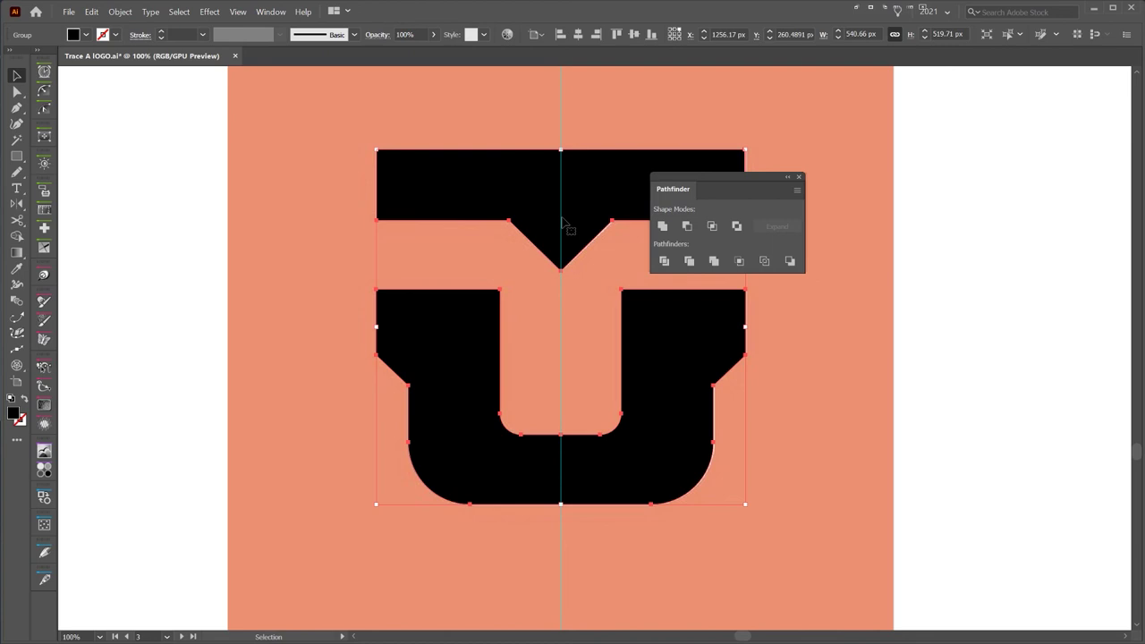
- Try nudging the T's right half away from the centre guide and inspect the seam
scroll(564, 223, up, 7)
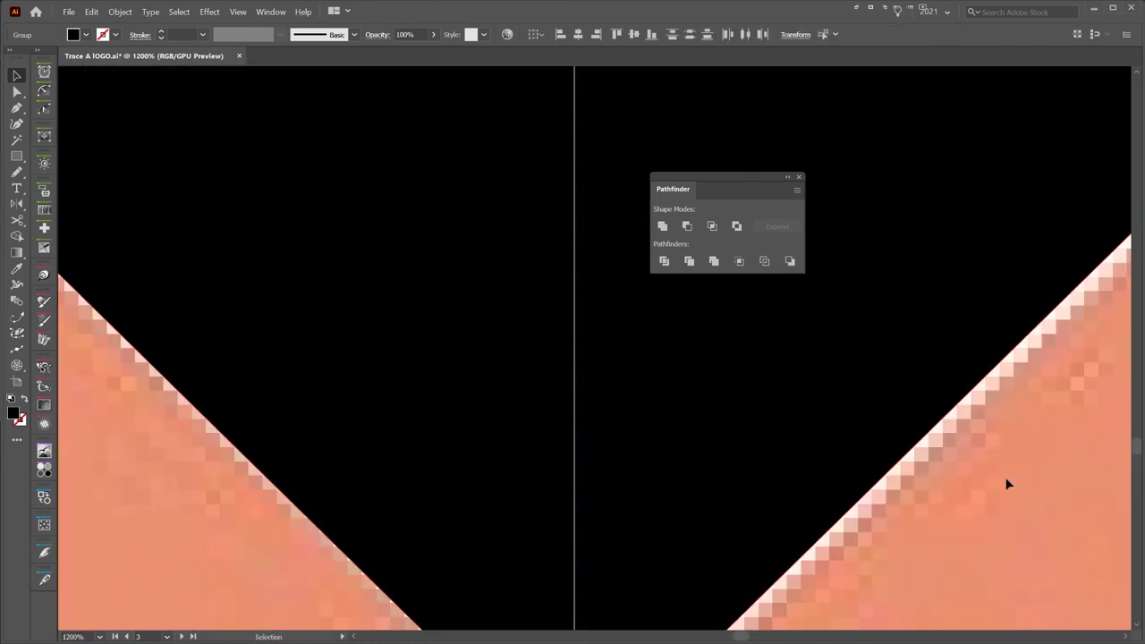
click(1005, 484)
key(a)
click(667, 355)
key(Right)
scroll(584, 294, up, 4)
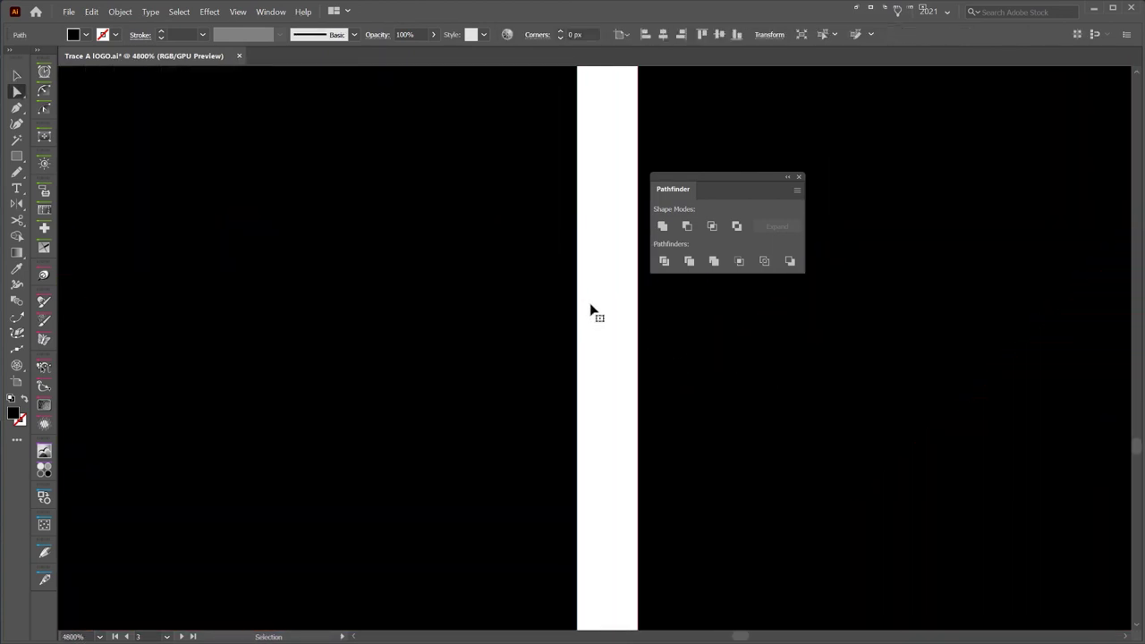
scroll(590, 308, down, 5)
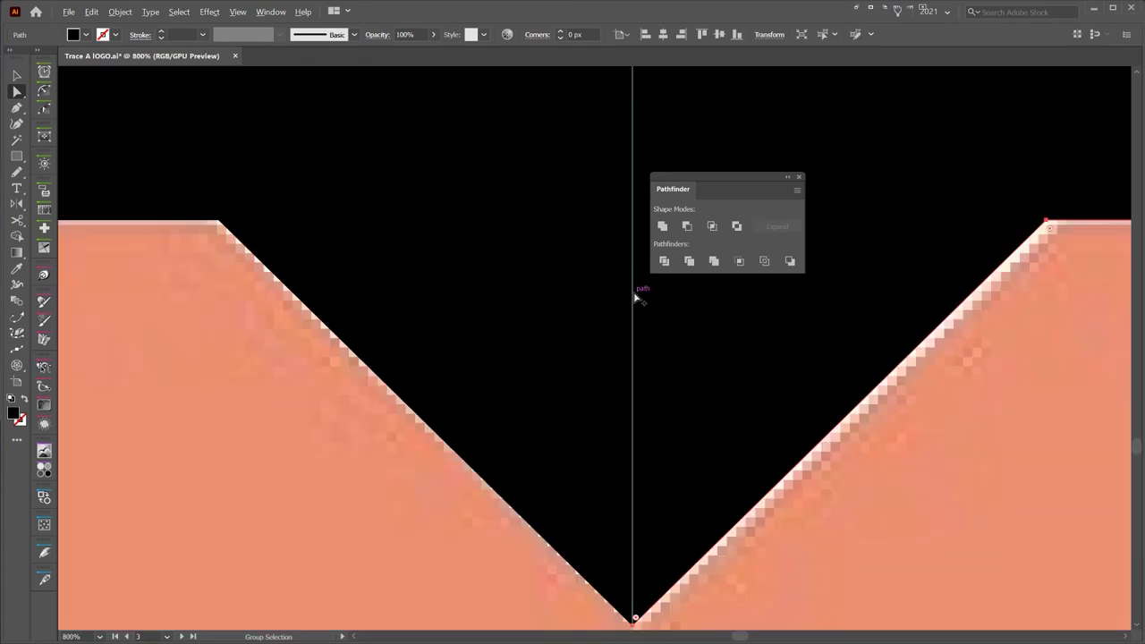
- Unite the two logo halves along the centre guide and move the Pathfinder panel clear of the logo
scroll(590, 278, down, 5)
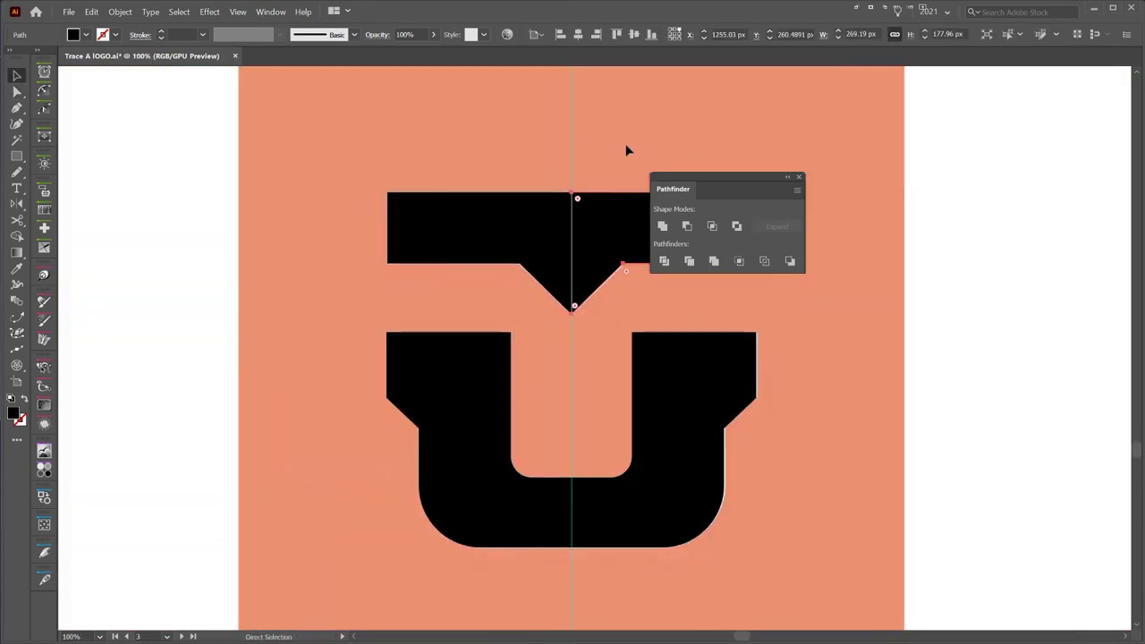
key(v)
click(646, 344)
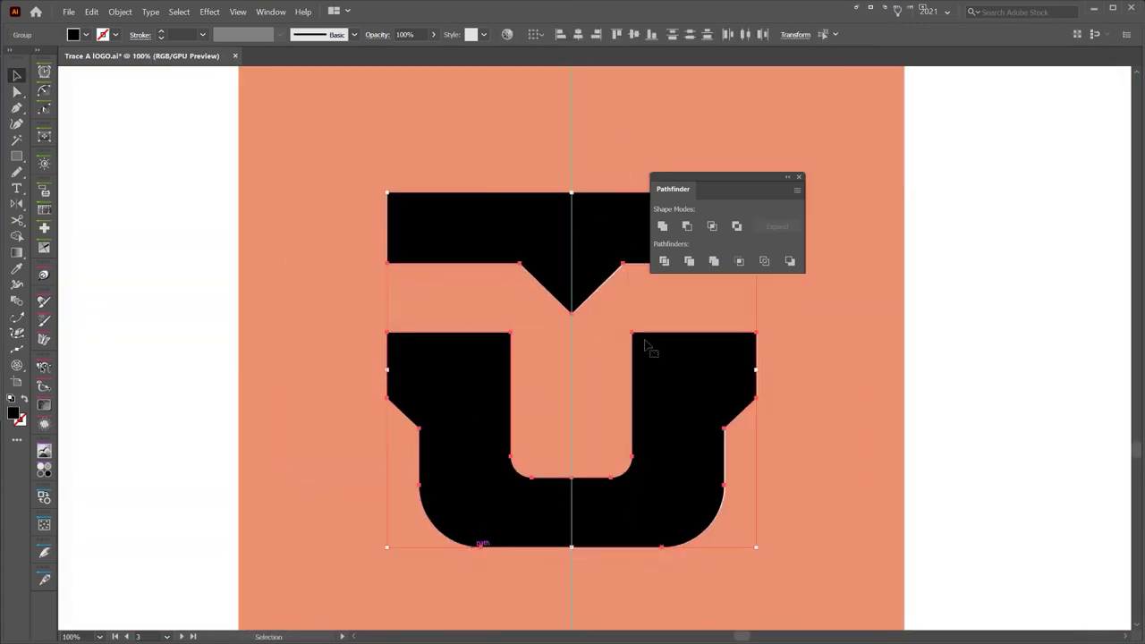
key(a)
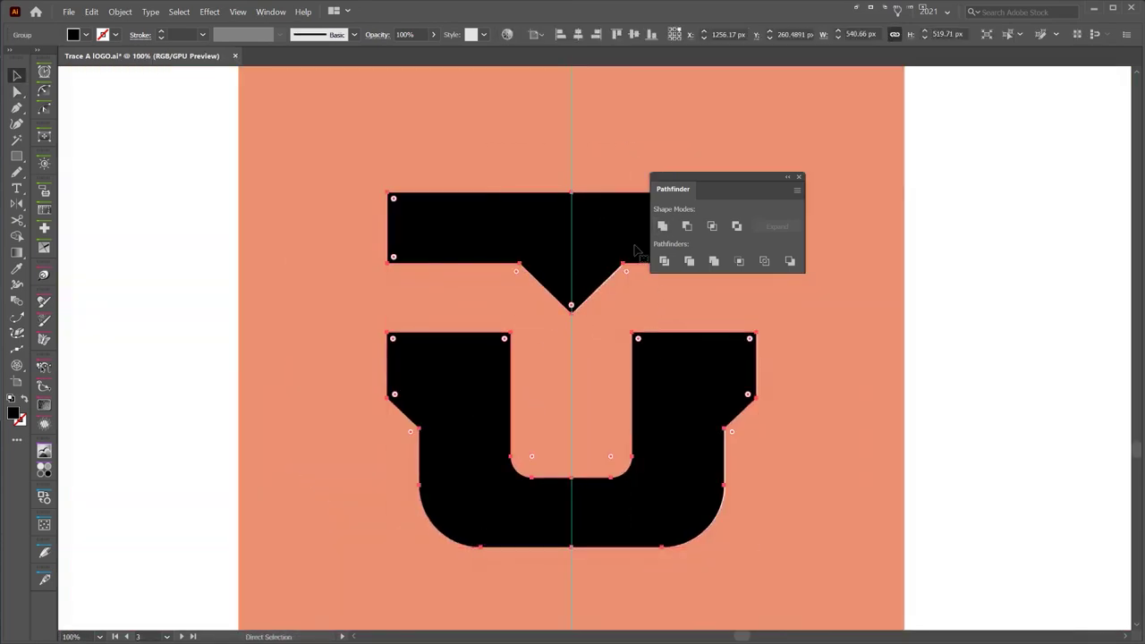
key(v)
drag(712, 176, 1008, 184)
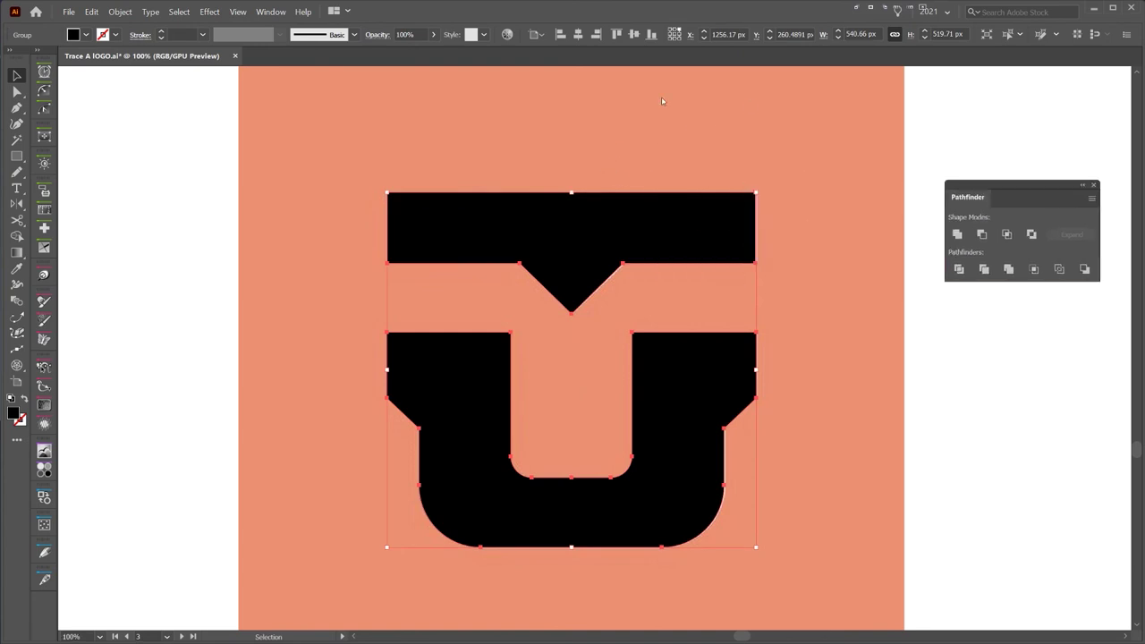
- Move the joined logo off the reference image to the empty space beside the artboard
scroll(661, 96, down, 2)
drag(516, 348, 282, 451)
drag(458, 347, 902, 347)
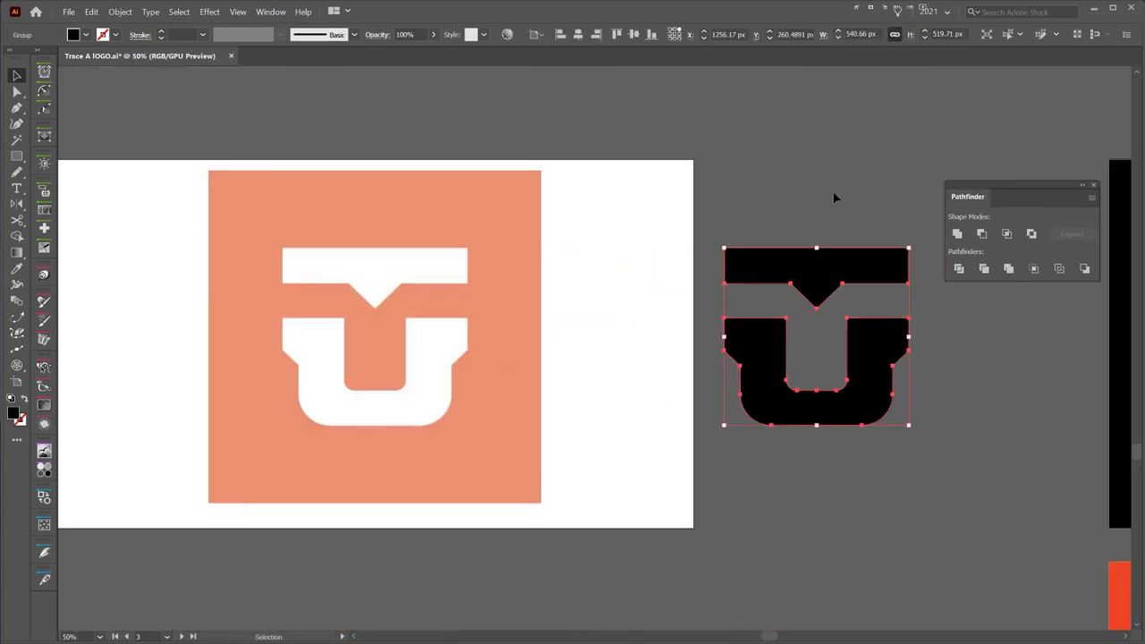
- Examine the traced logo's edges and compare its shape with the reference logo beside it
click(833, 193)
scroll(848, 261, up, 3)
drag(827, 309, 743, 189)
scroll(770, 213, down, 1)
scroll(771, 213, down, 2)
click(771, 213)
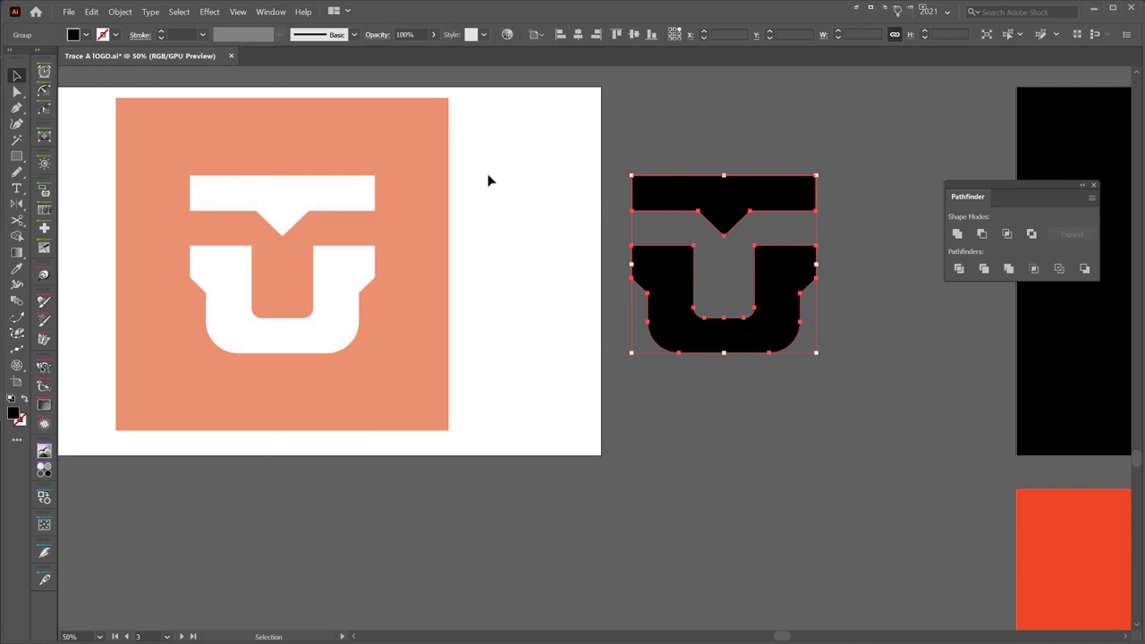
click(488, 179)
drag(539, 179, 637, 178)
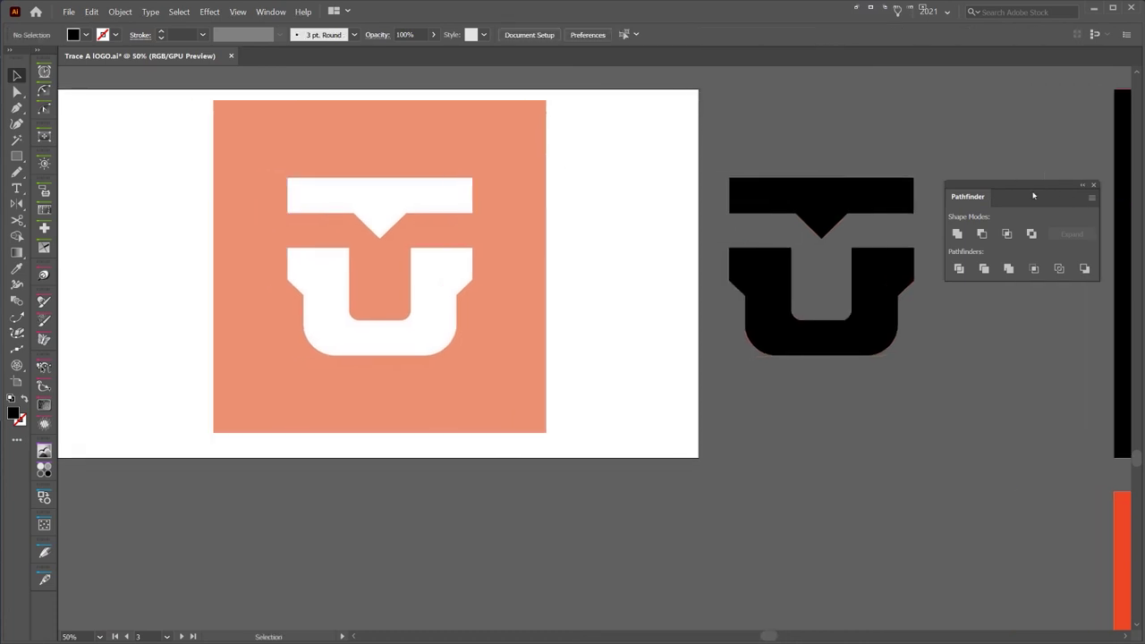
- Put the Pathfinder panel aside, hide the "logo" reference layer and place the traced logo back on the artboard
drag(1033, 195, 1143, 227)
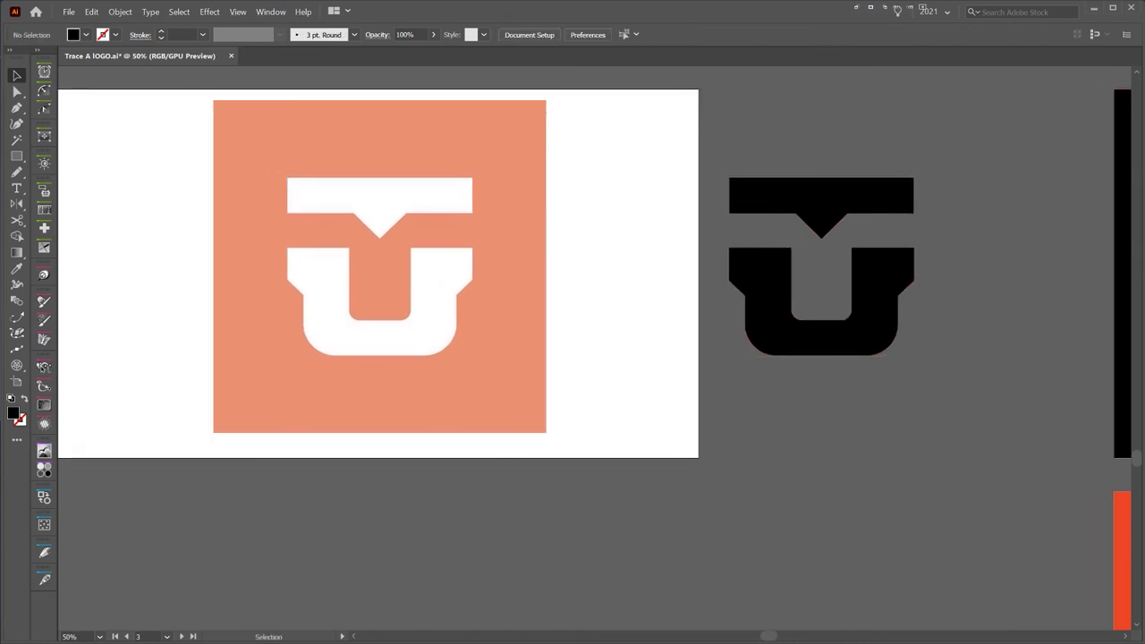
key(F7)
click(857, 266)
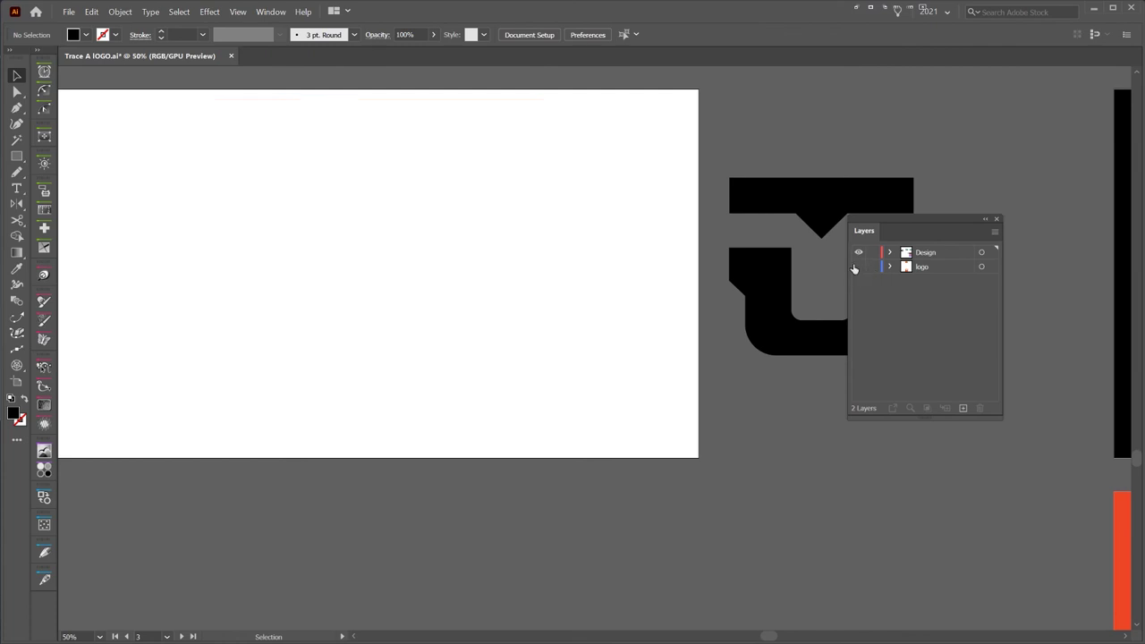
drag(745, 217, 368, 254)
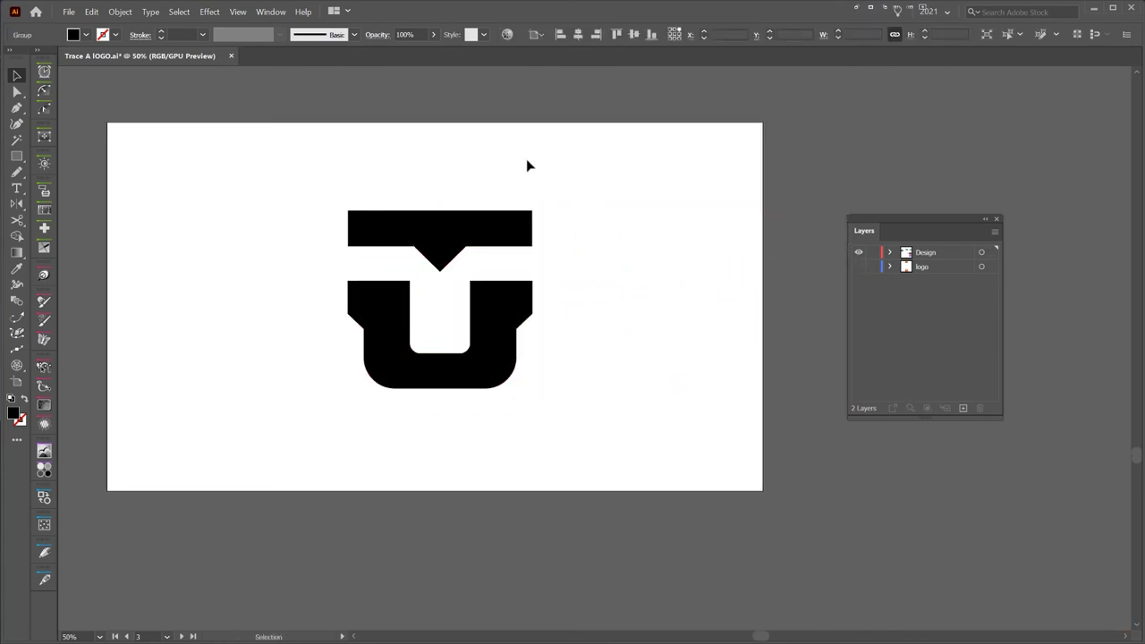
- Draw an orange-red background rectangle about 1916 by 1080 px over the artboard and send it to the back
key(m)
drag(109, 123, 762, 490)
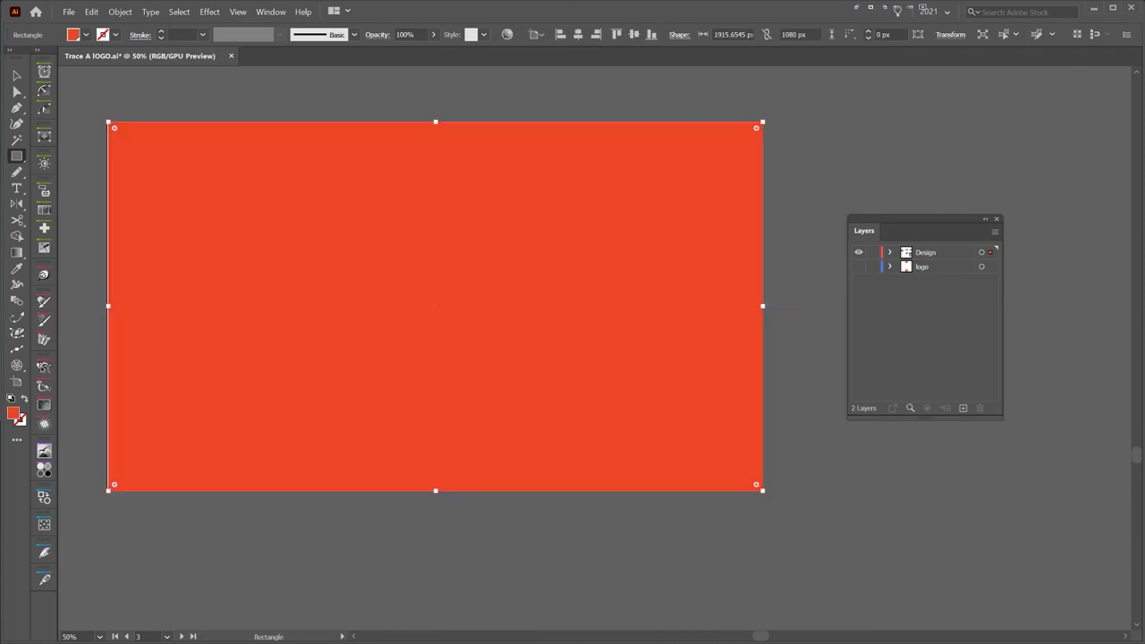
key(ctrl+shift+[)
key(ctrl+shift+a)
- Nudge the logo to the right on the background and fill it with white
key(v)
click(430, 234)
drag(911, 195, 1057, 203)
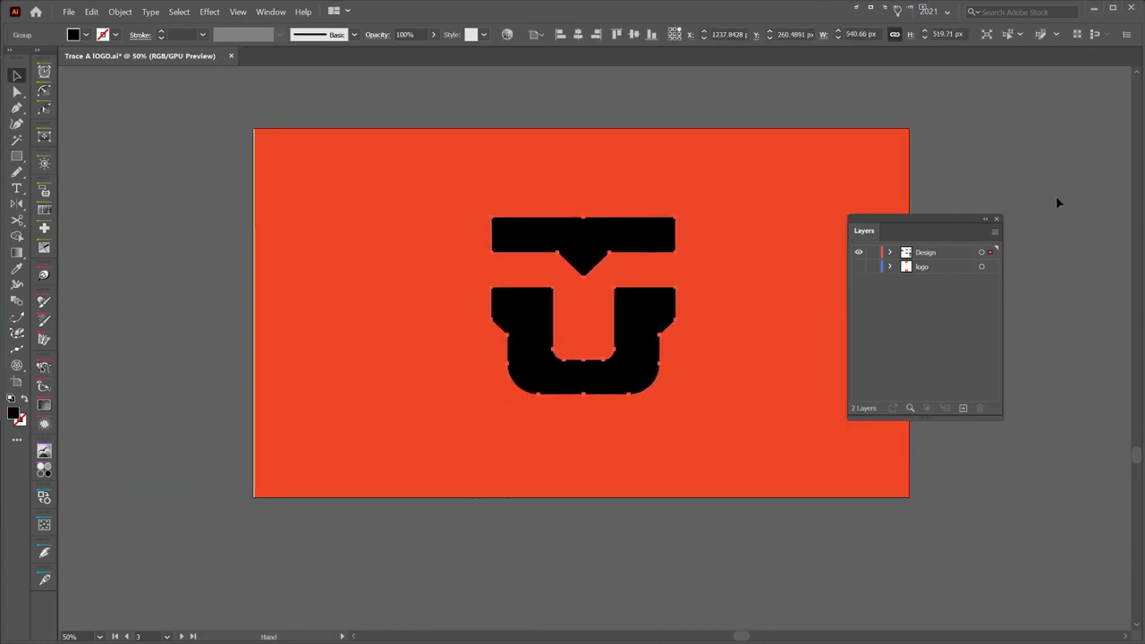
key(shift+Right)
key(d)
click(588, 109)
- Stretch the background rectangle to the artboard's left edge
click(295, 223)
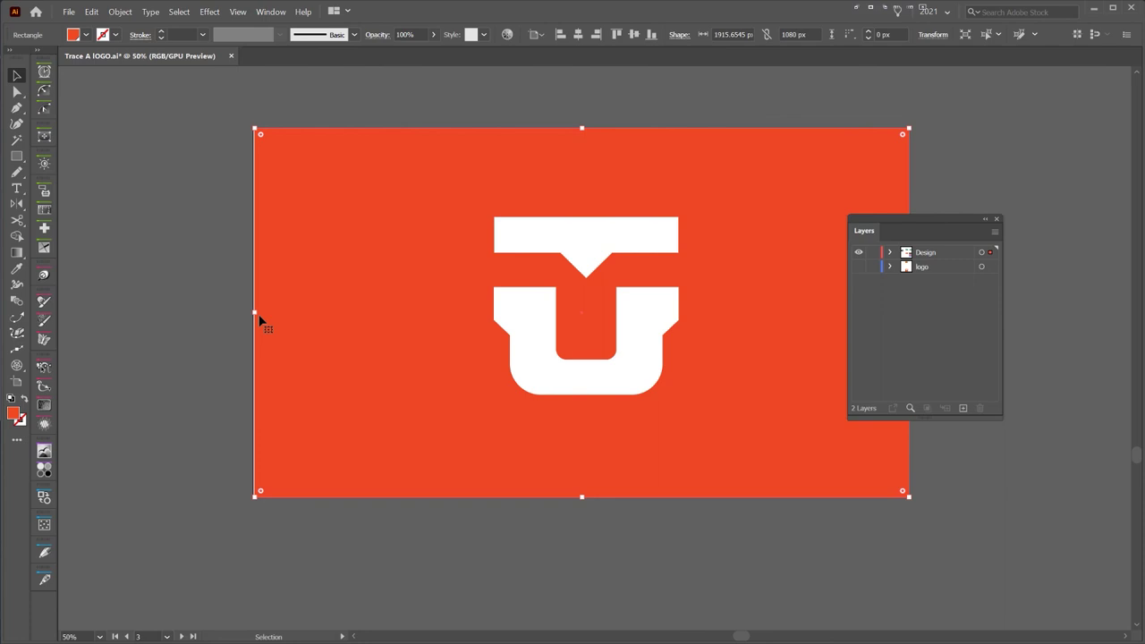
click(575, 259)
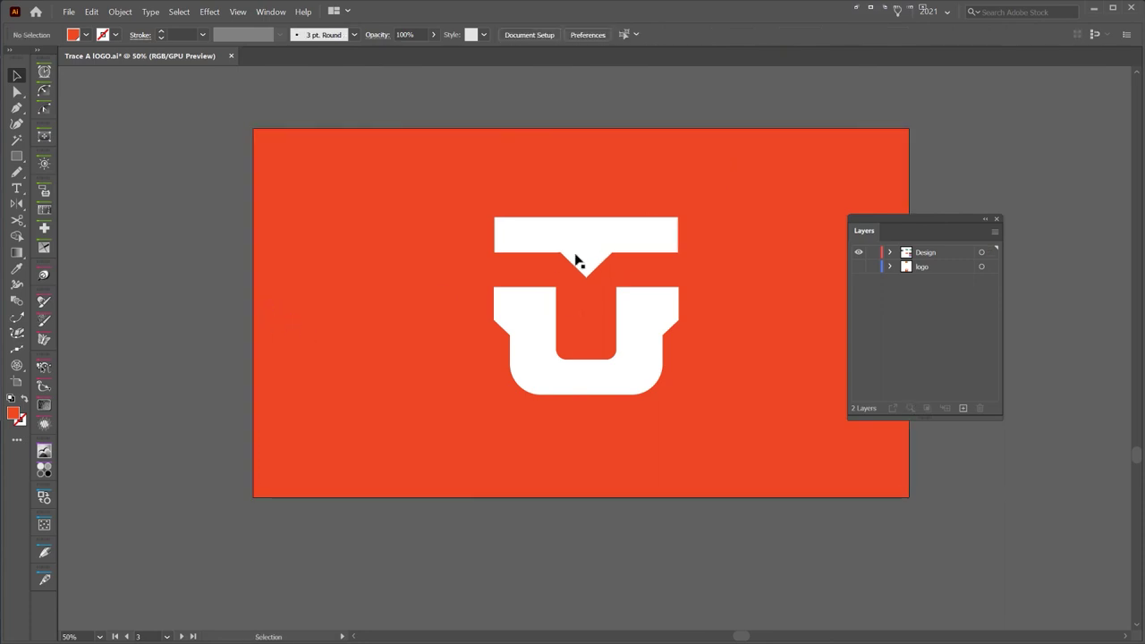
click(738, 120)
- Try a blue fill on the logo's upper T shape and view the result
key(a)
click(590, 244)
click(917, 84)
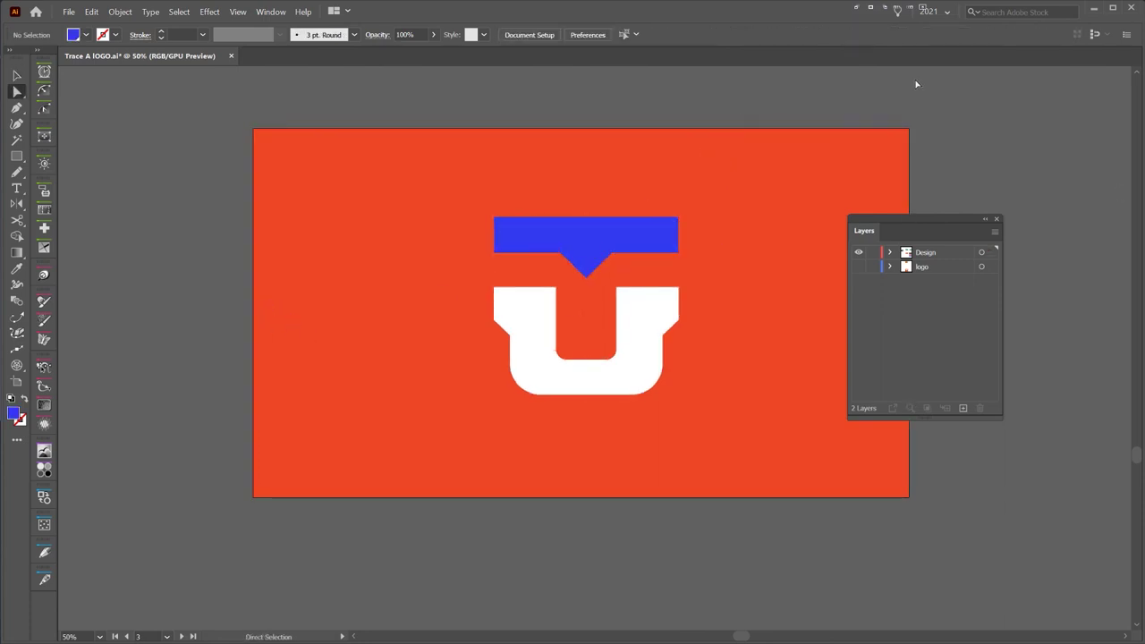
scroll(843, 197, down, 1)
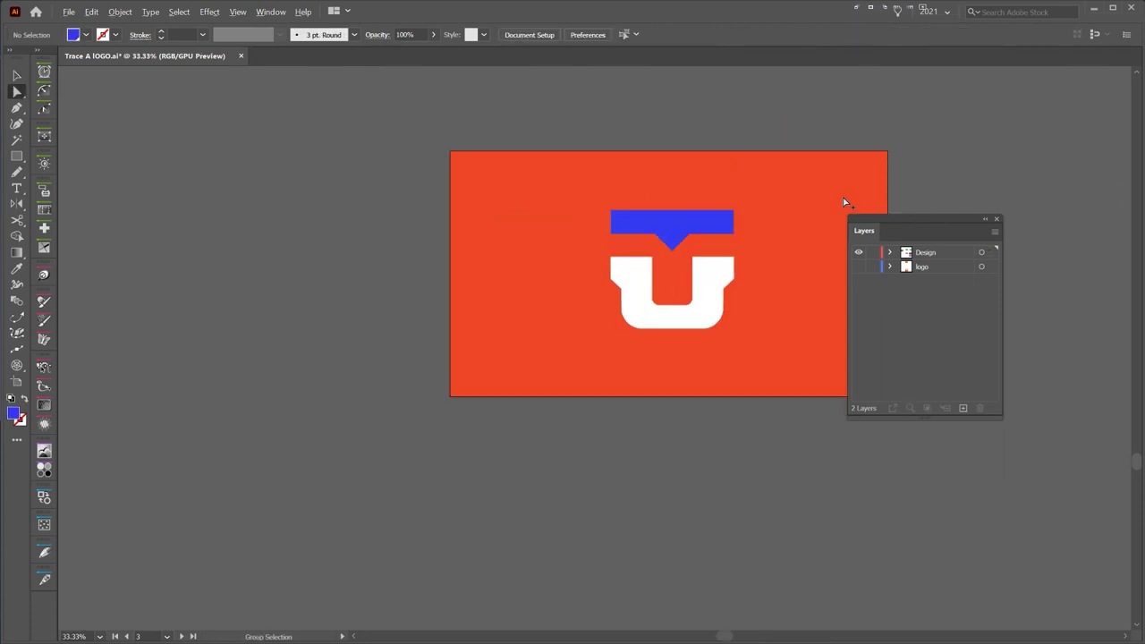
scroll(743, 232, up, 1)
- Fill the logo's upper T shape with black, leaving the U shape white
key(v)
click(629, 223)
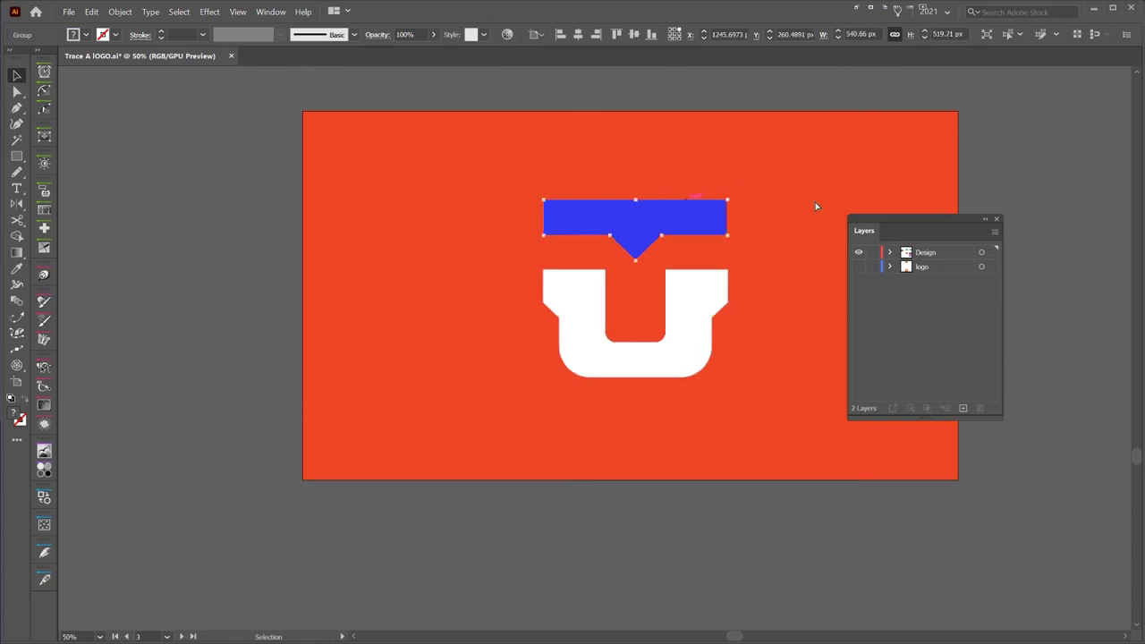
key(a)
click(1032, 190)
- Clear the Layers panel out of the way and view the finished logo with the whole artboard in sight
drag(940, 219, 1102, 253)
scroll(906, 152, down, 1)
scroll(707, 222, up, 1)
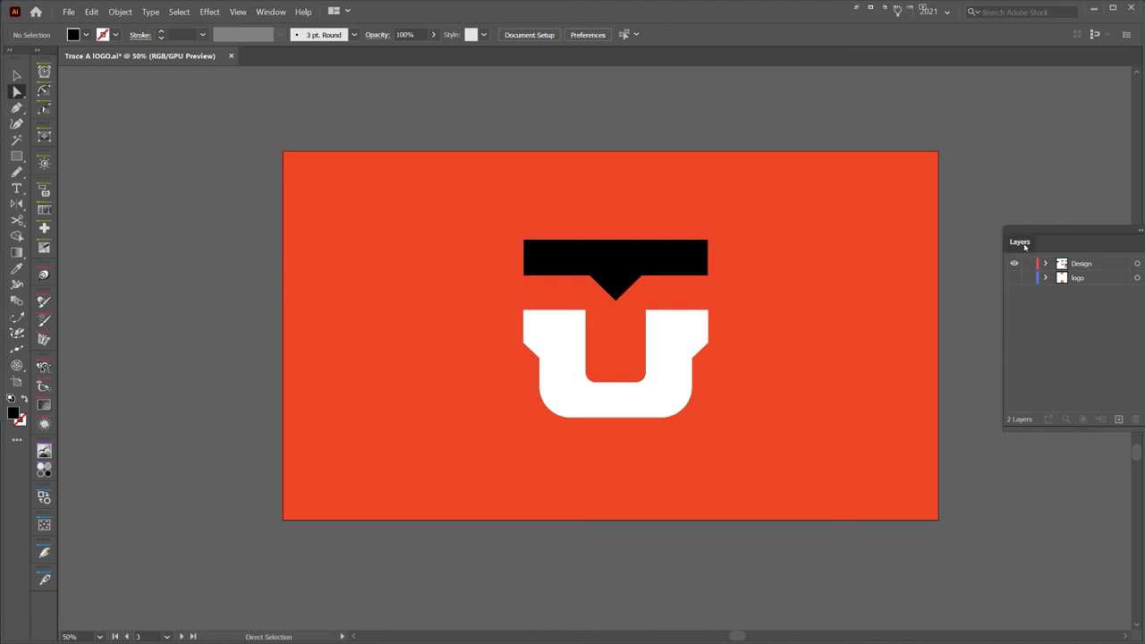
drag(1025, 246, 1143, 365)
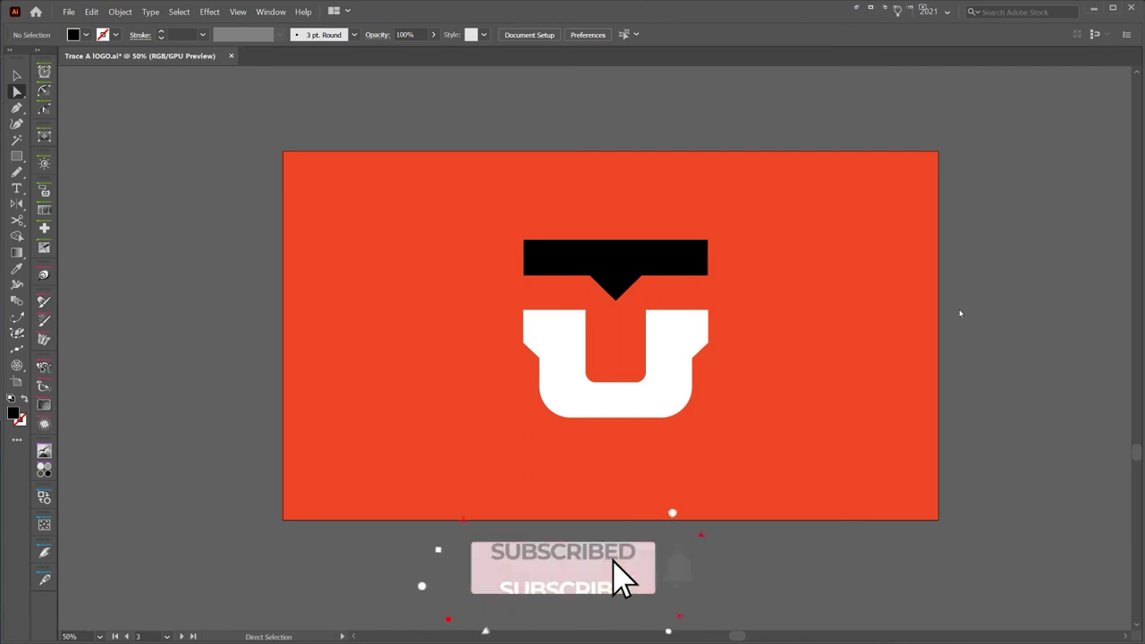
scroll(956, 306, up, 1)
drag(947, 265, 1043, 261)
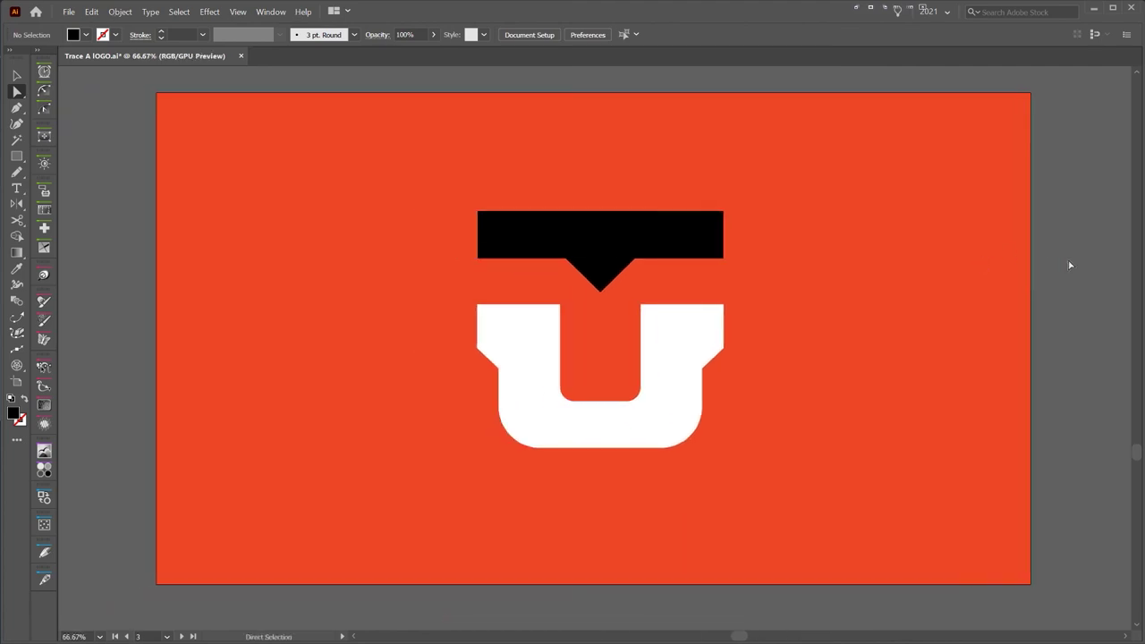